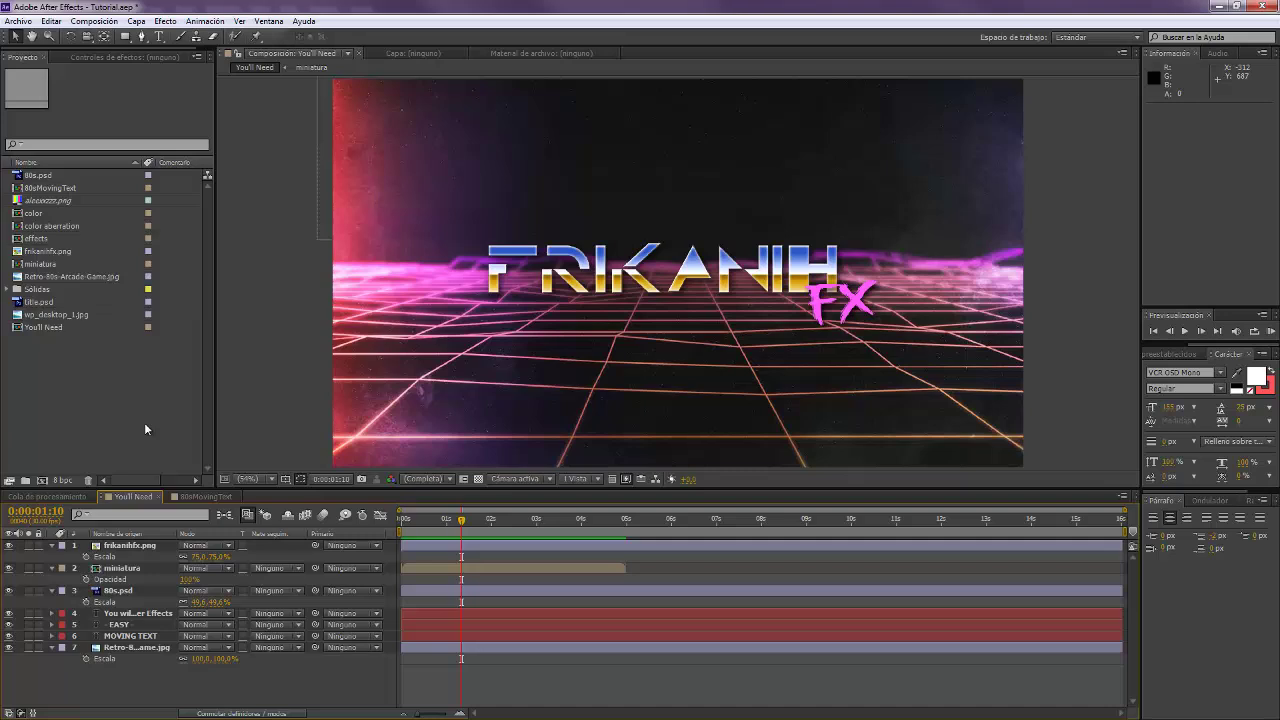
# - Hide the frikanihfx.png logo layer in the timeline
pyautogui.click(9, 545)
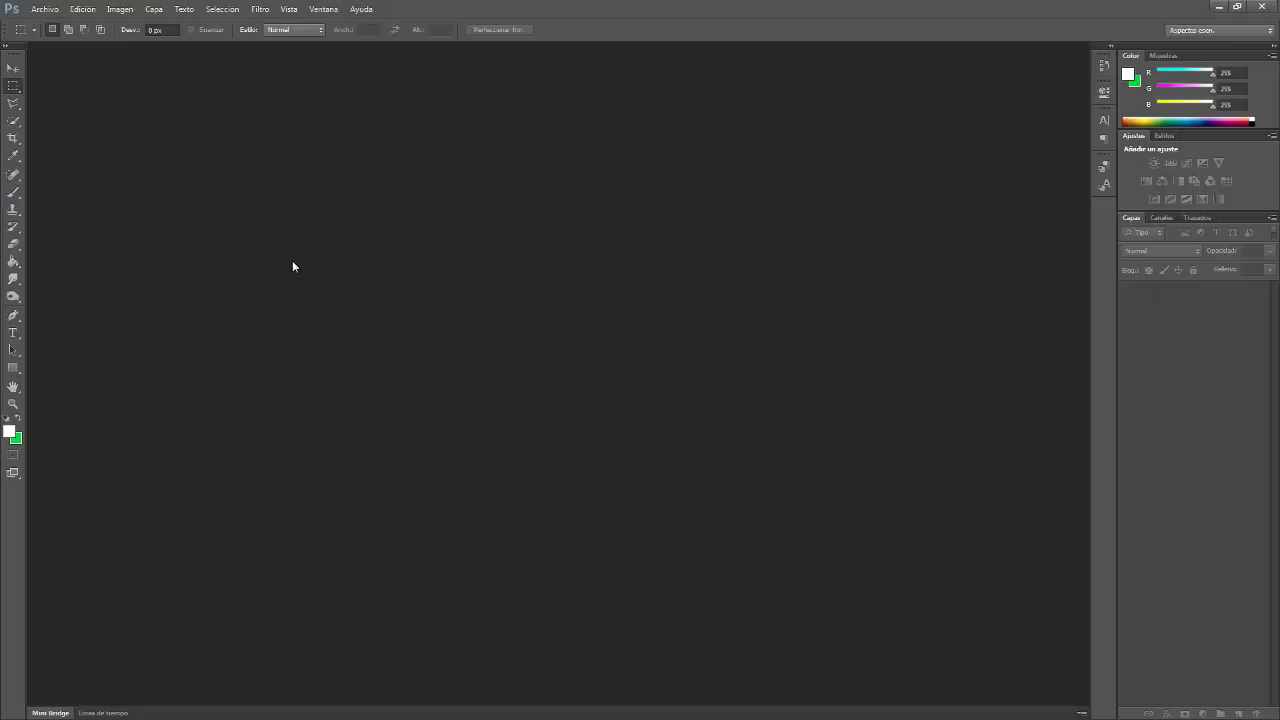
# - Create a new transparent 1920×1080 document named text
pyautogui.click(45, 9)
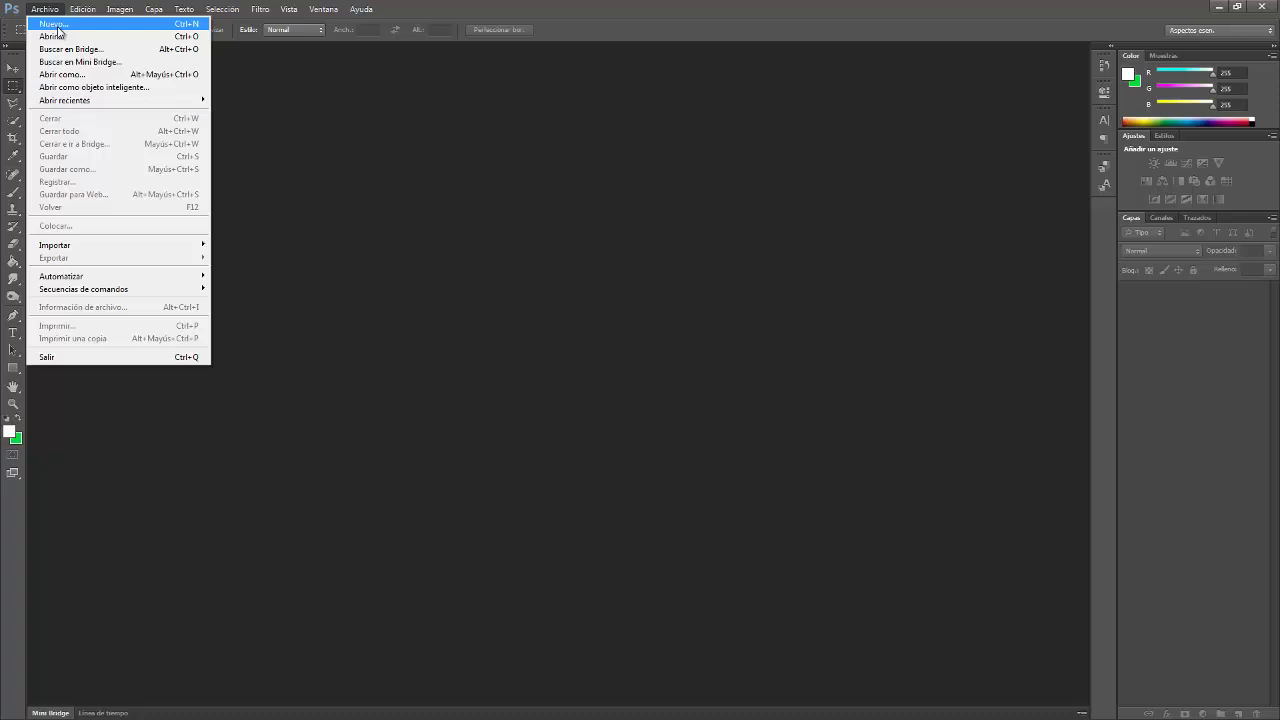
pyautogui.click(58, 29)
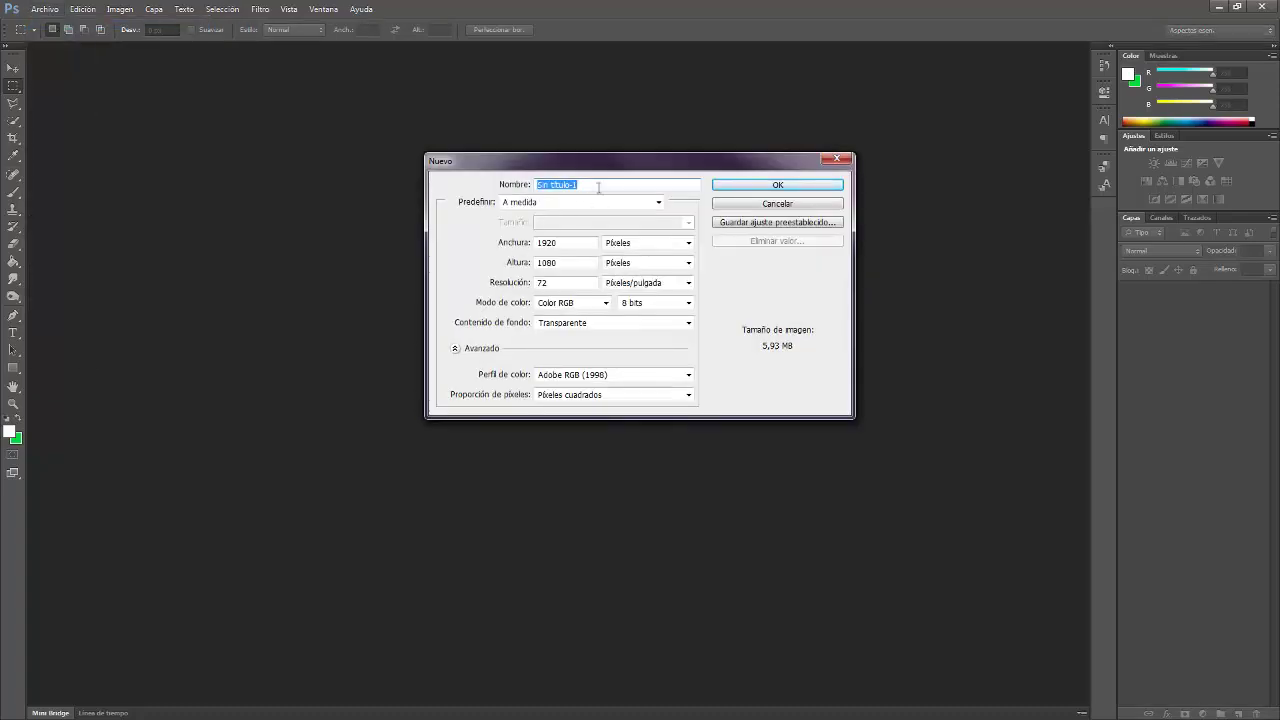
pyautogui.write('text')
pyautogui.press('Return')
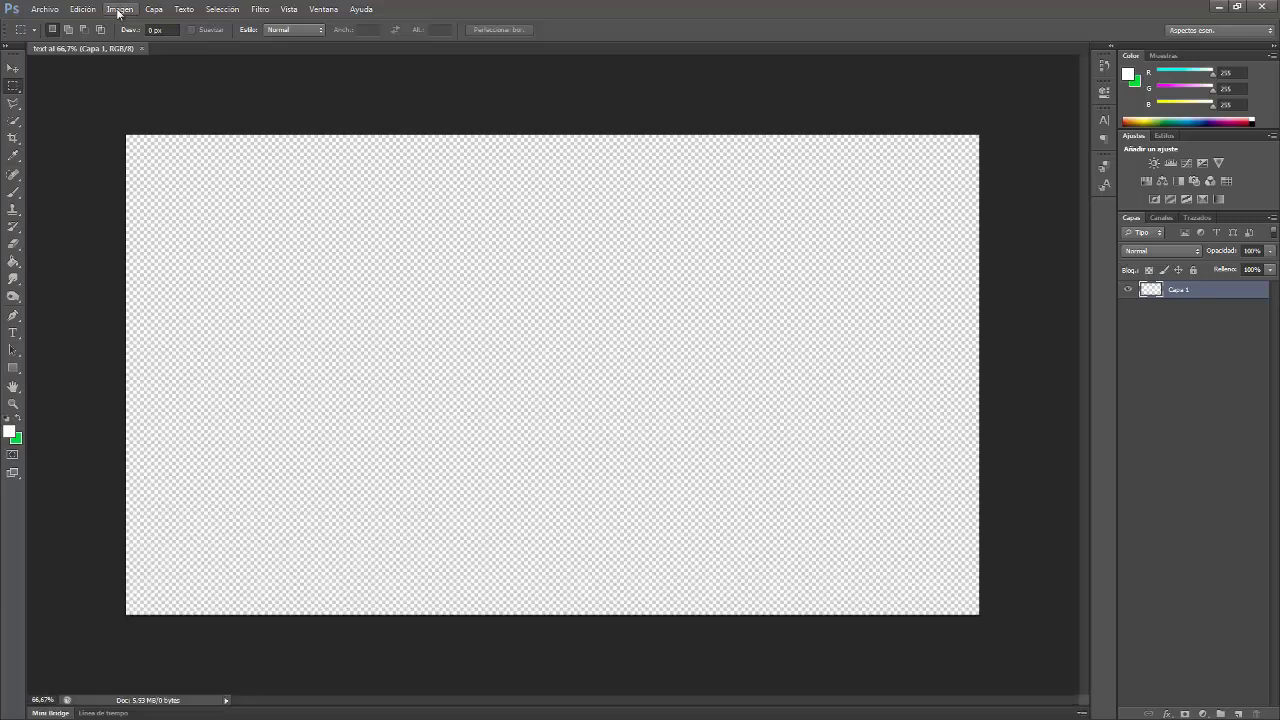
# - Type EIGHTIES on the canvas and move it to the centre
pyautogui.click(183, 9)
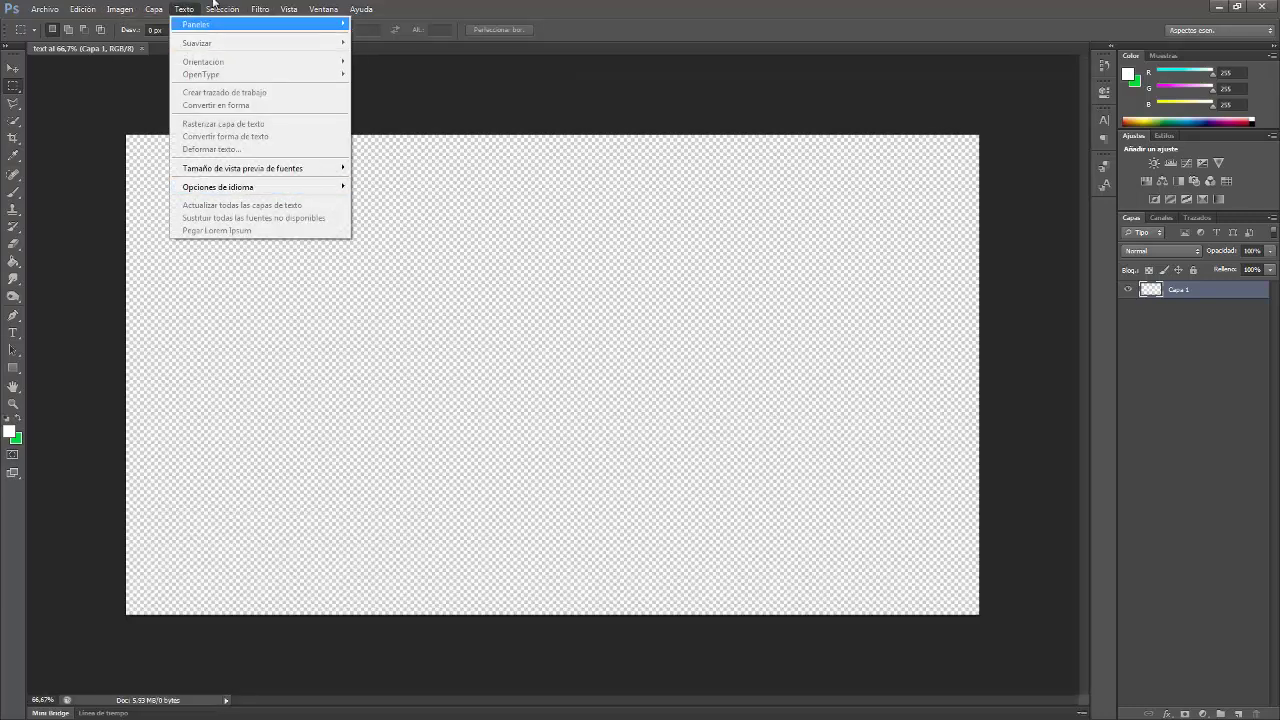
pyautogui.click(456, 5)
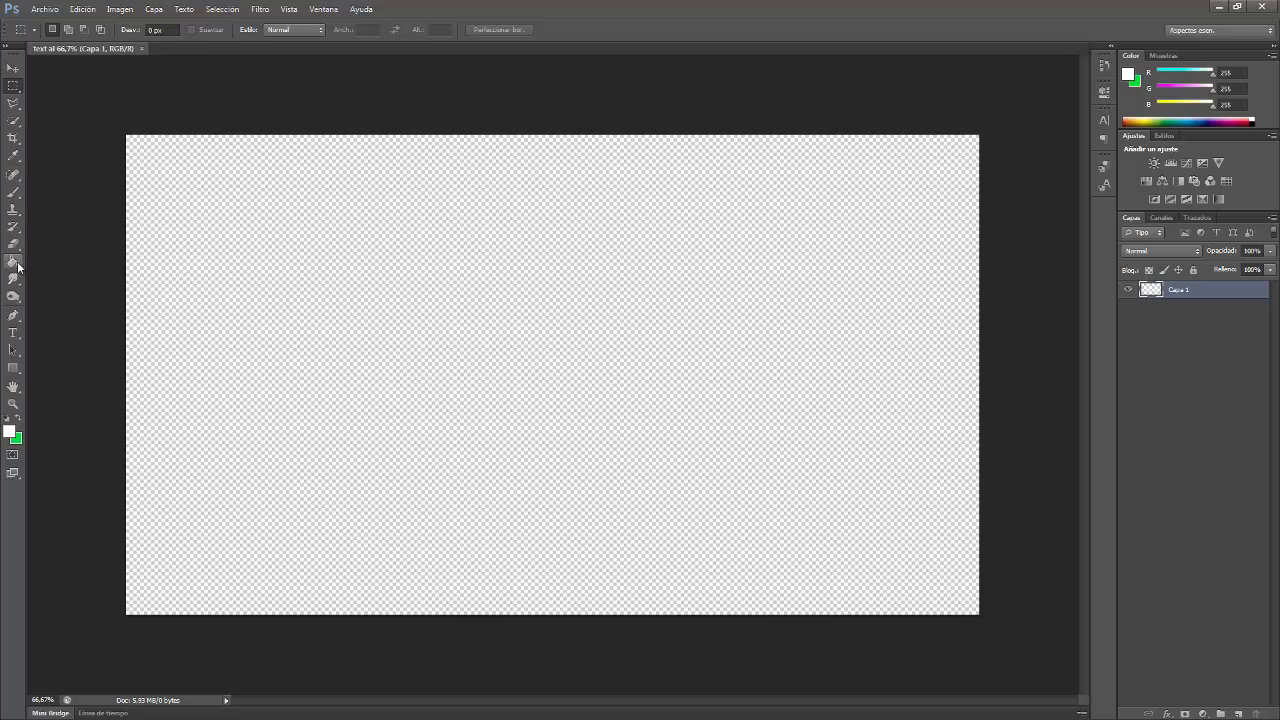
pyautogui.click(13, 332)
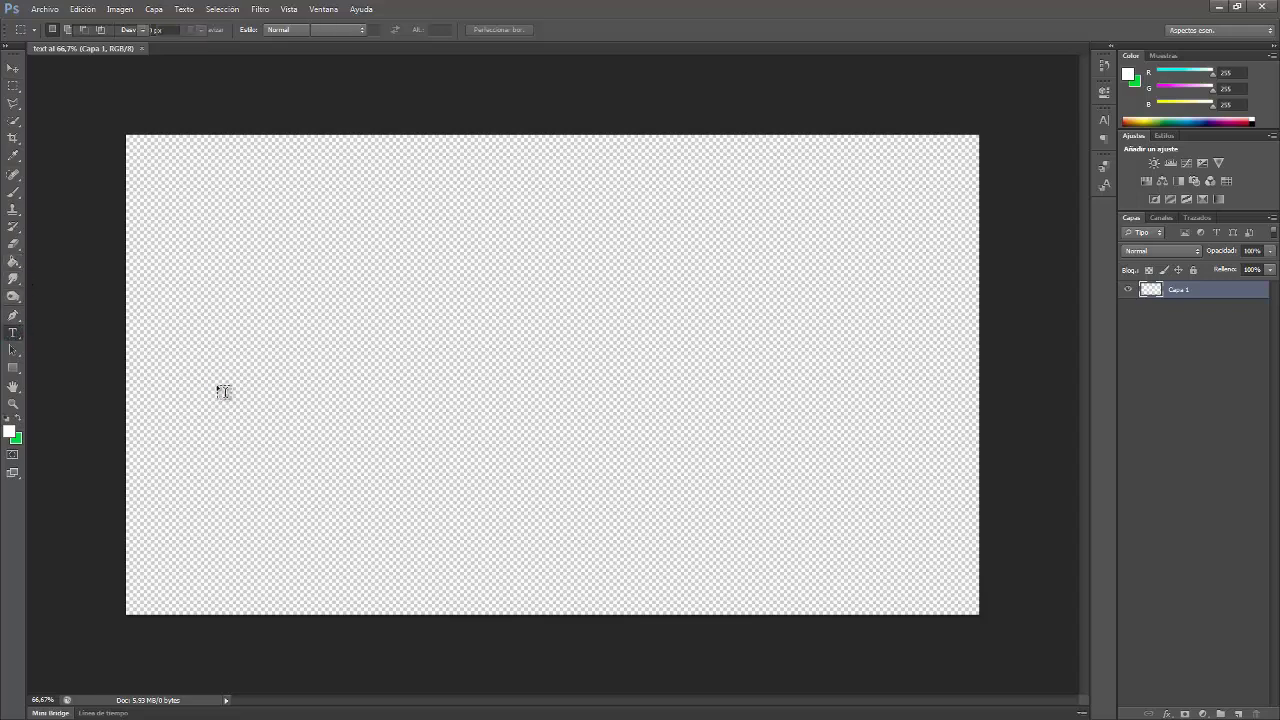
pyautogui.click(219, 390)
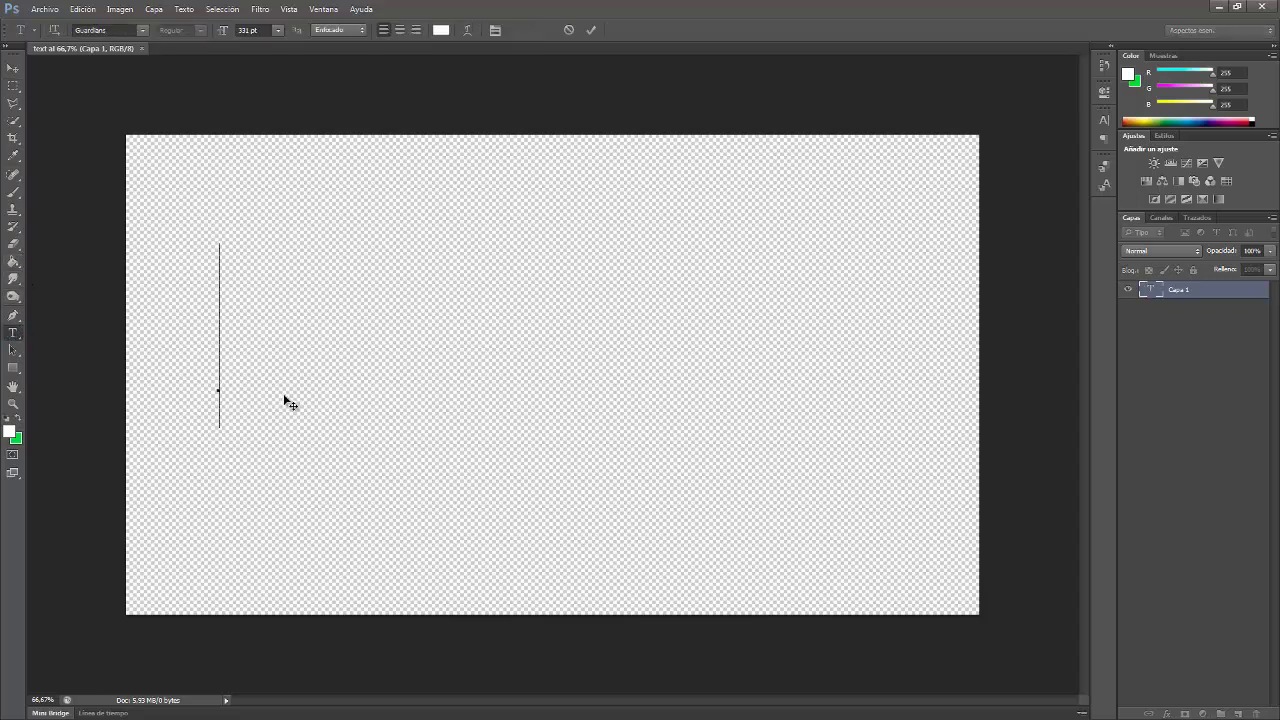
pyautogui.write('EIGH')
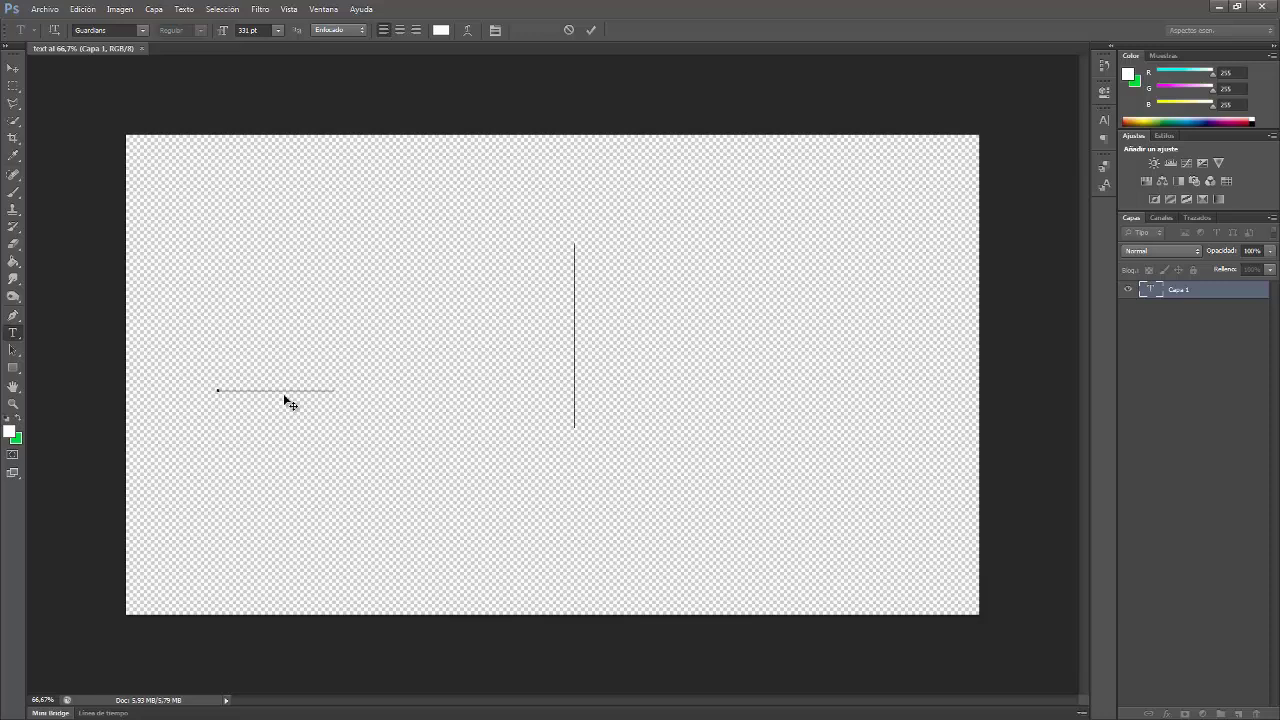
pyautogui.write('TIES')
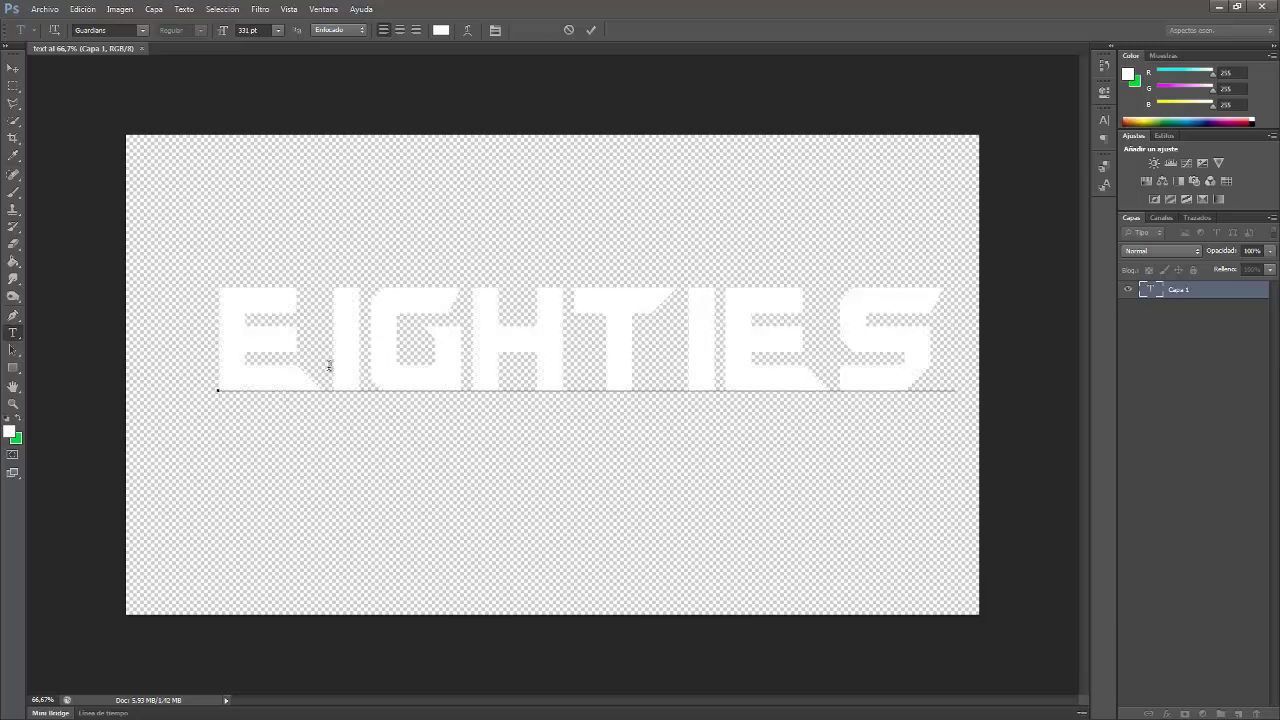
pyautogui.click(14, 70)
pyautogui.moveTo(271, 380); pyautogui.dragTo(1008, 397)
pyautogui.click(13, 333)
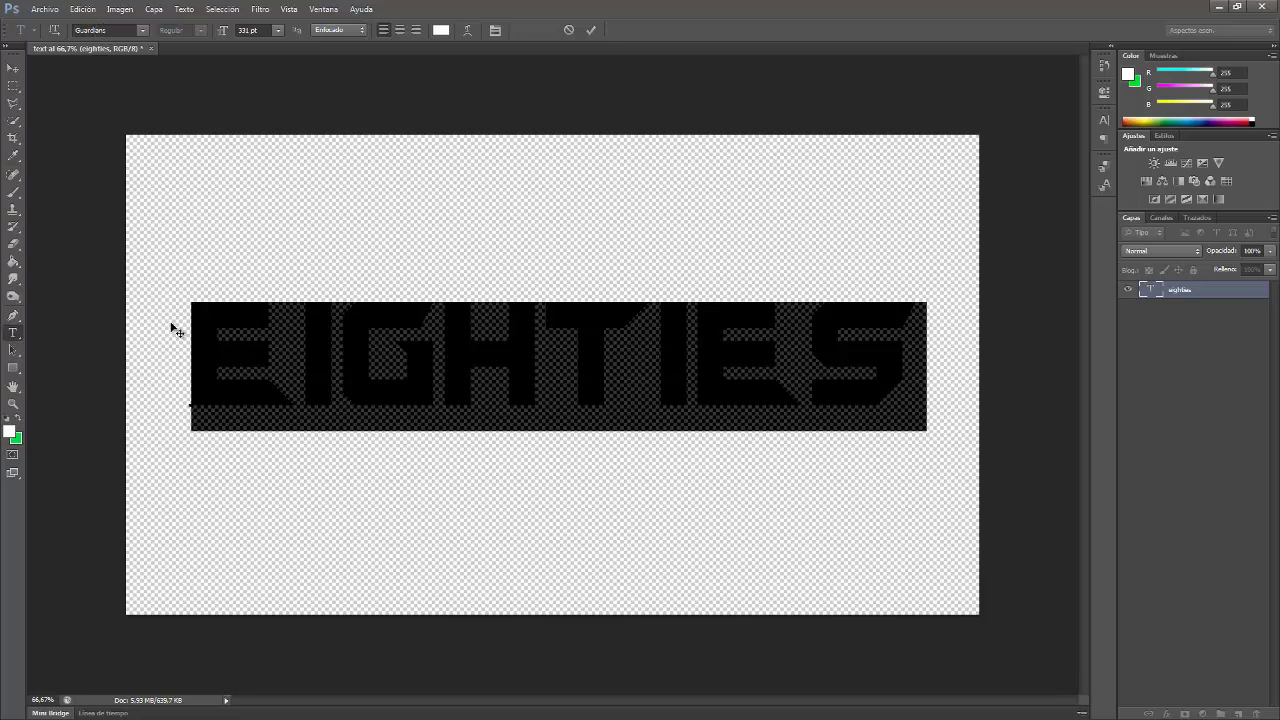
pyautogui.click(194, 398)
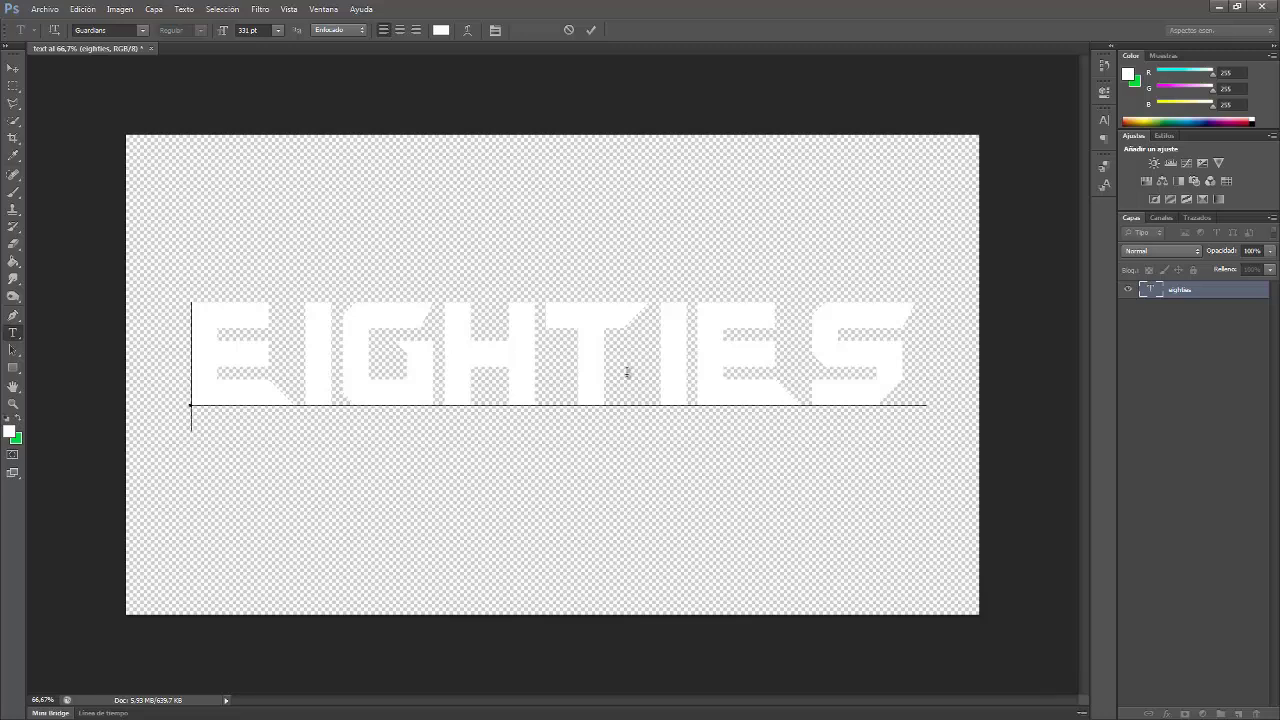
# - Add a Gradient Overlay layer style to the EIGHTIES text and move the dialog aside
pyautogui.click(155, 10)
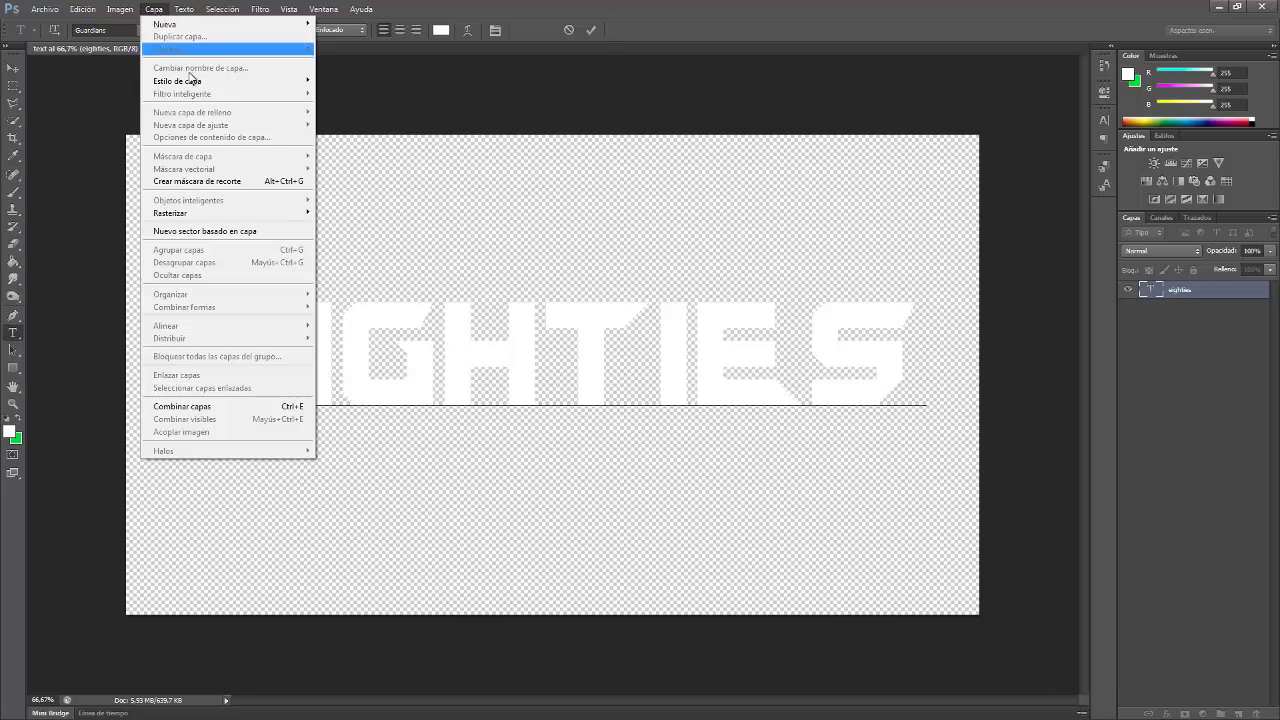
pyautogui.moveTo(210, 84)
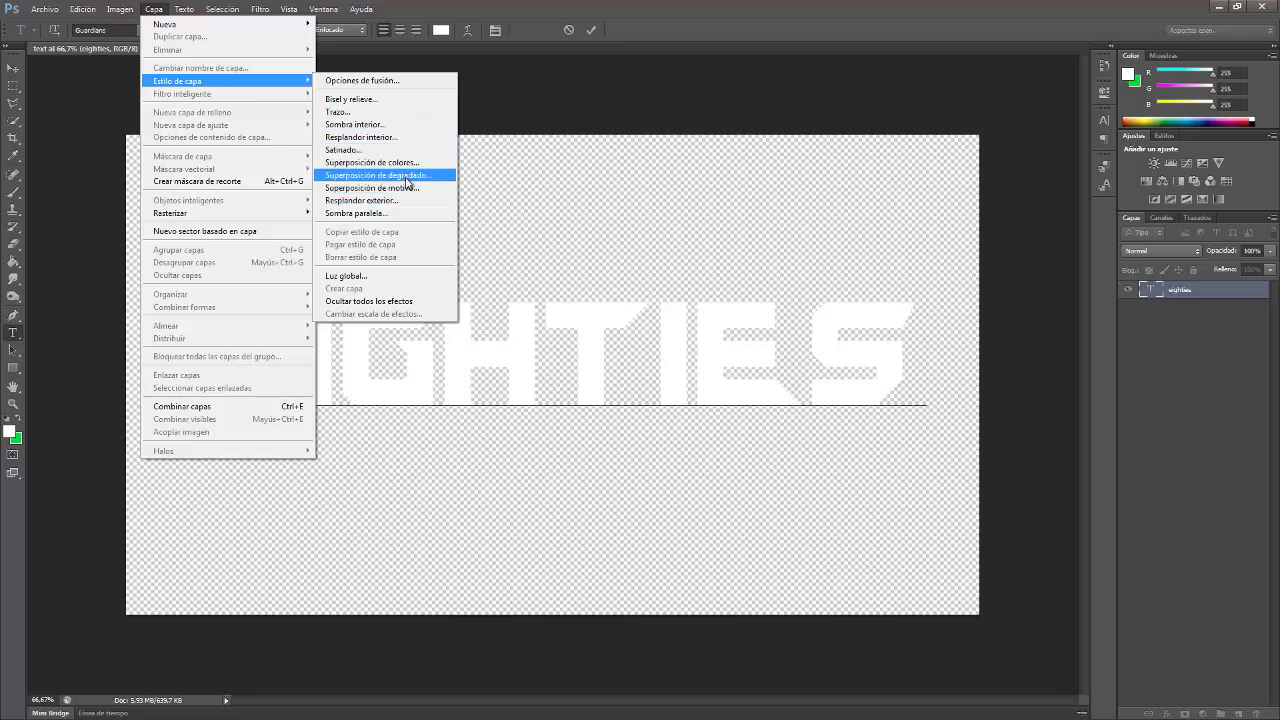
pyautogui.click(409, 180)
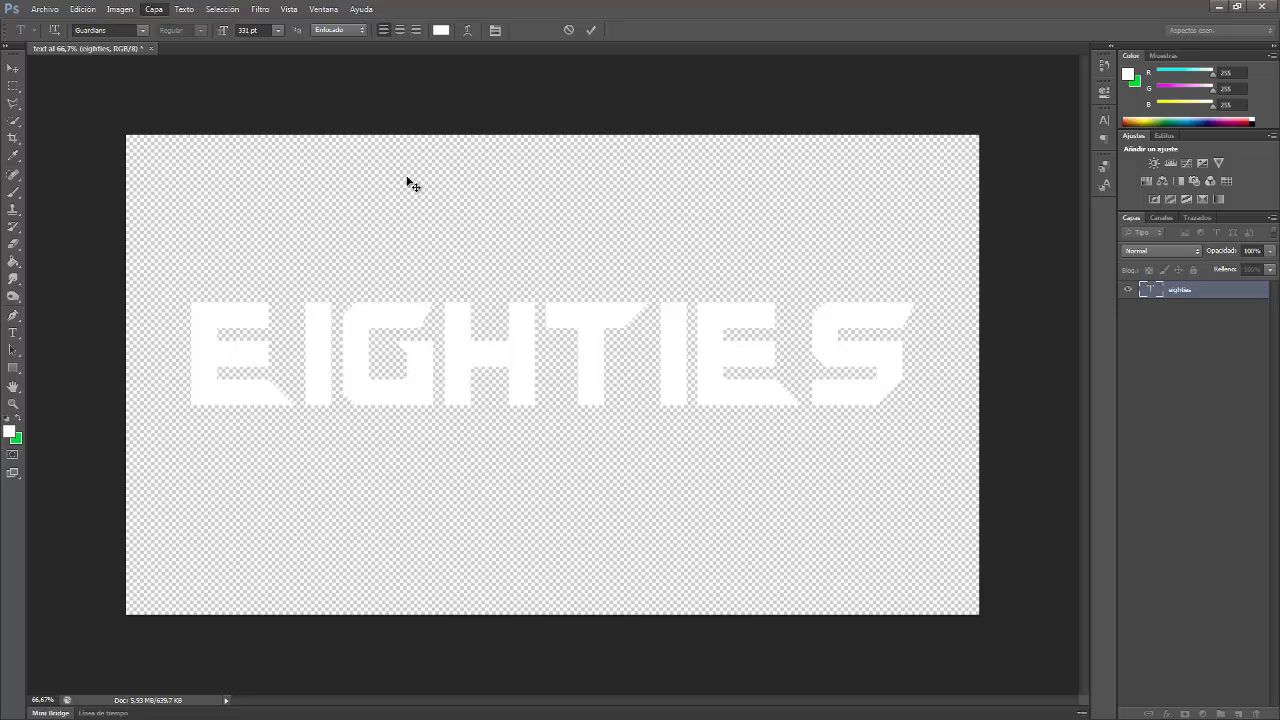
pyautogui.moveTo(174, 140); pyautogui.dragTo(875, 138)
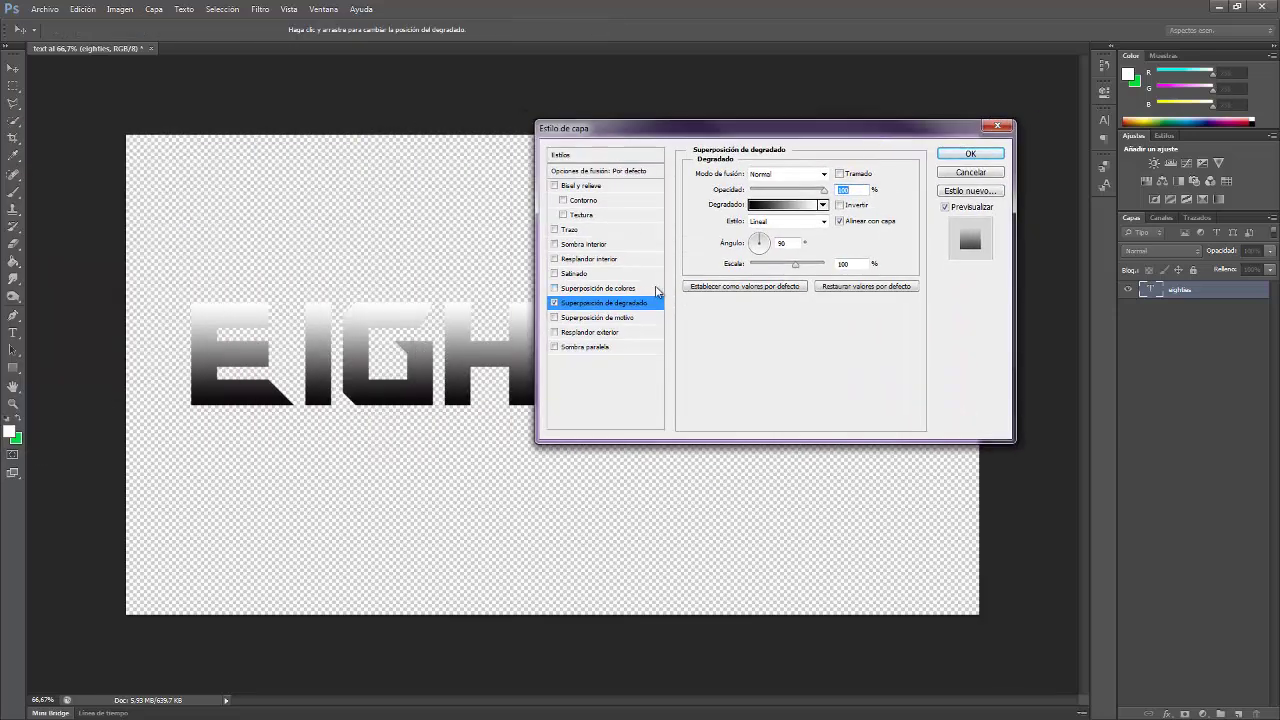
# - Apply the Cromo gradient preset, reversed so blue sits above gold
pyautogui.click(812, 205)
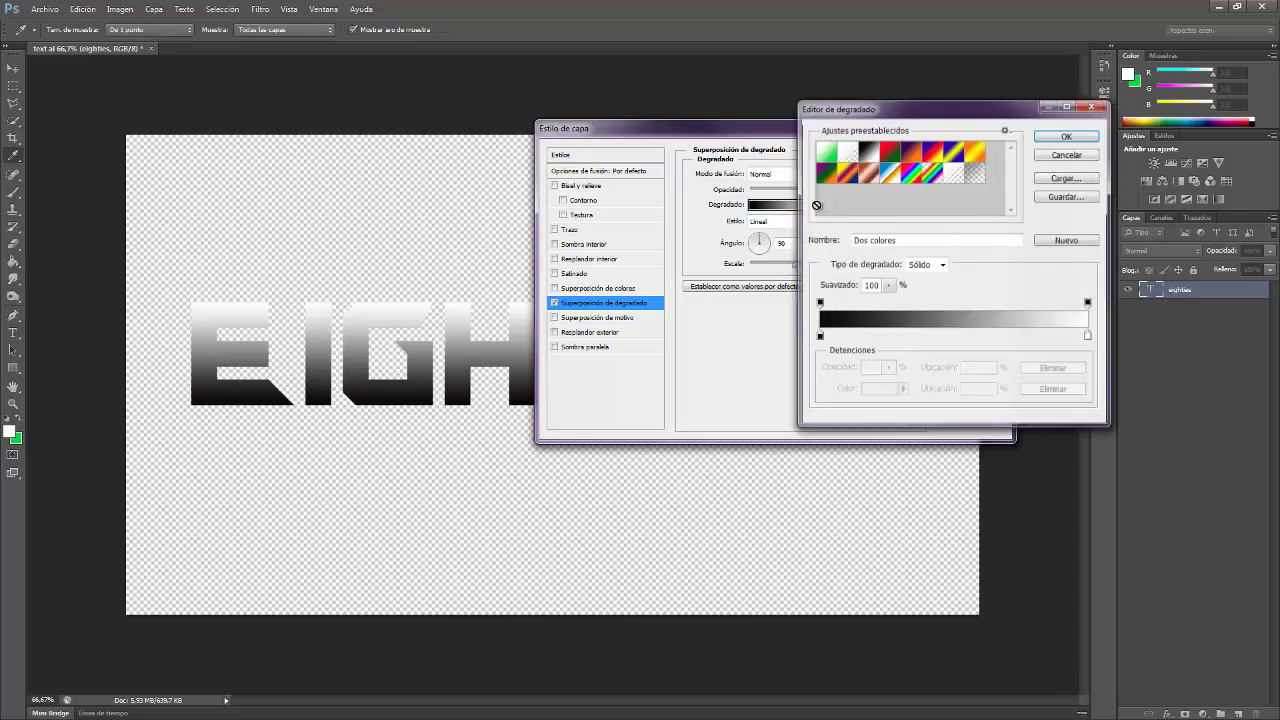
pyautogui.click(890, 178)
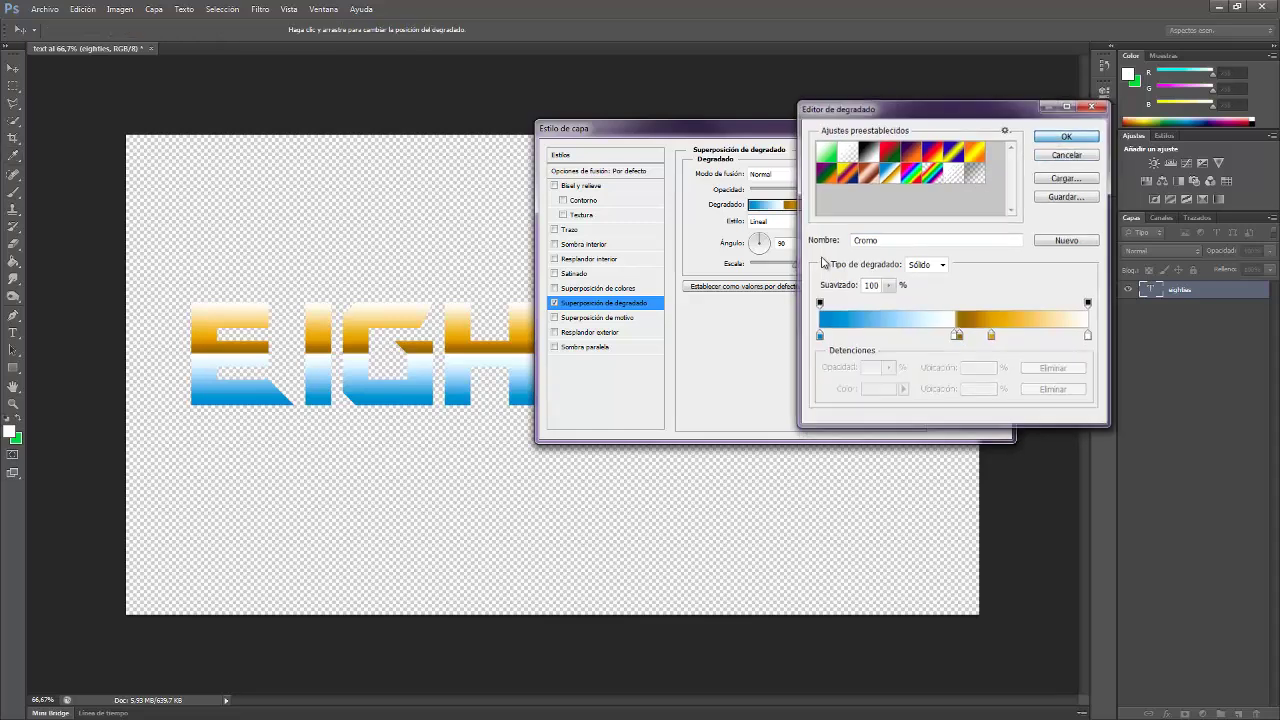
pyautogui.press('Return')
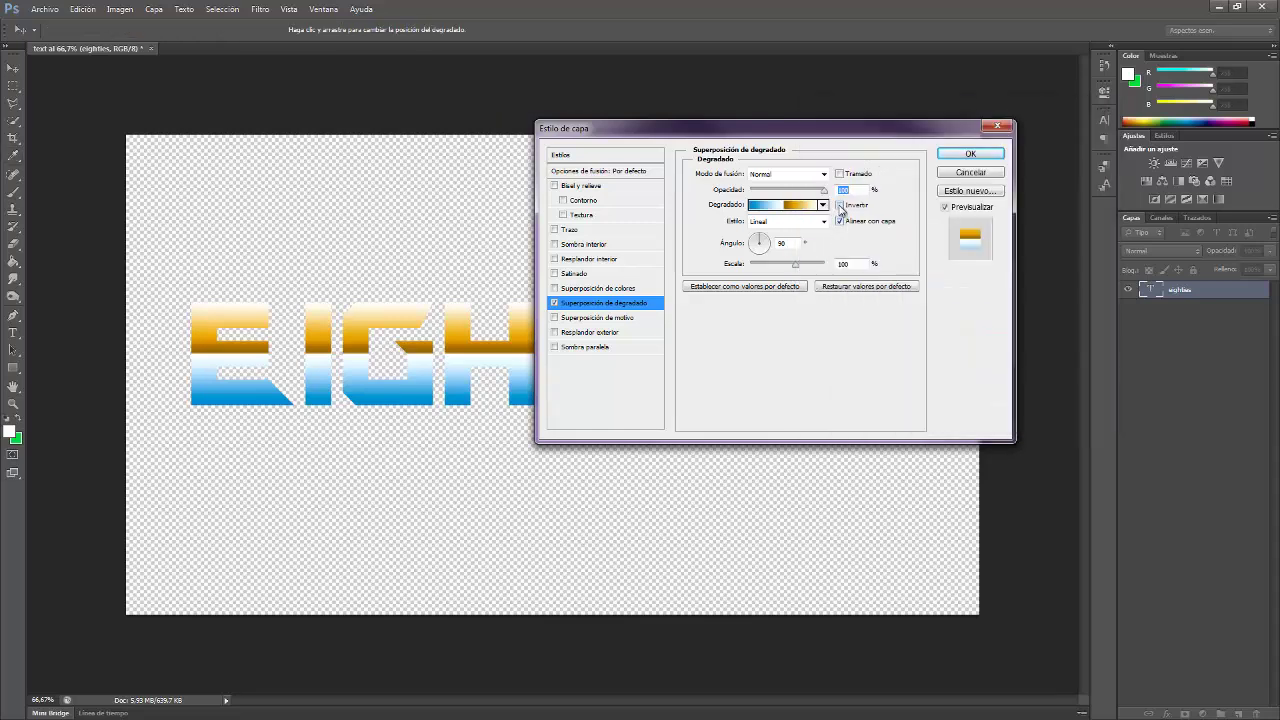
pyautogui.click(840, 205)
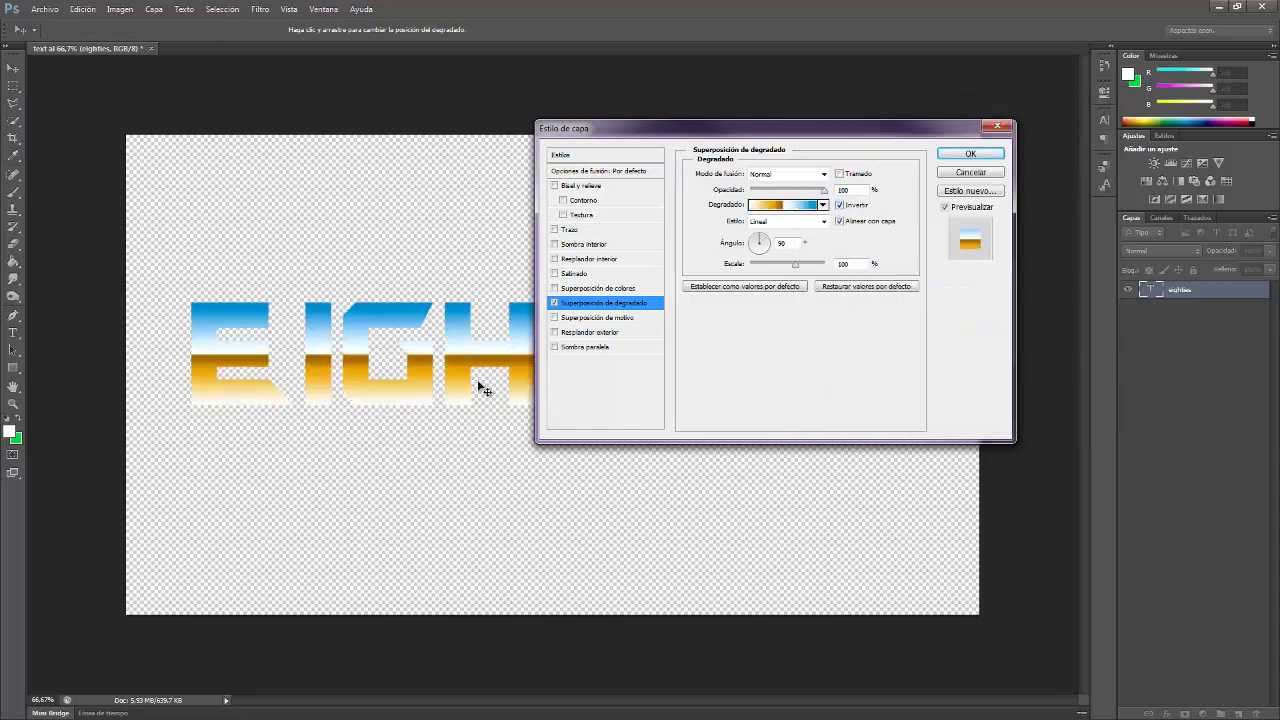
pyautogui.click(770, 207)
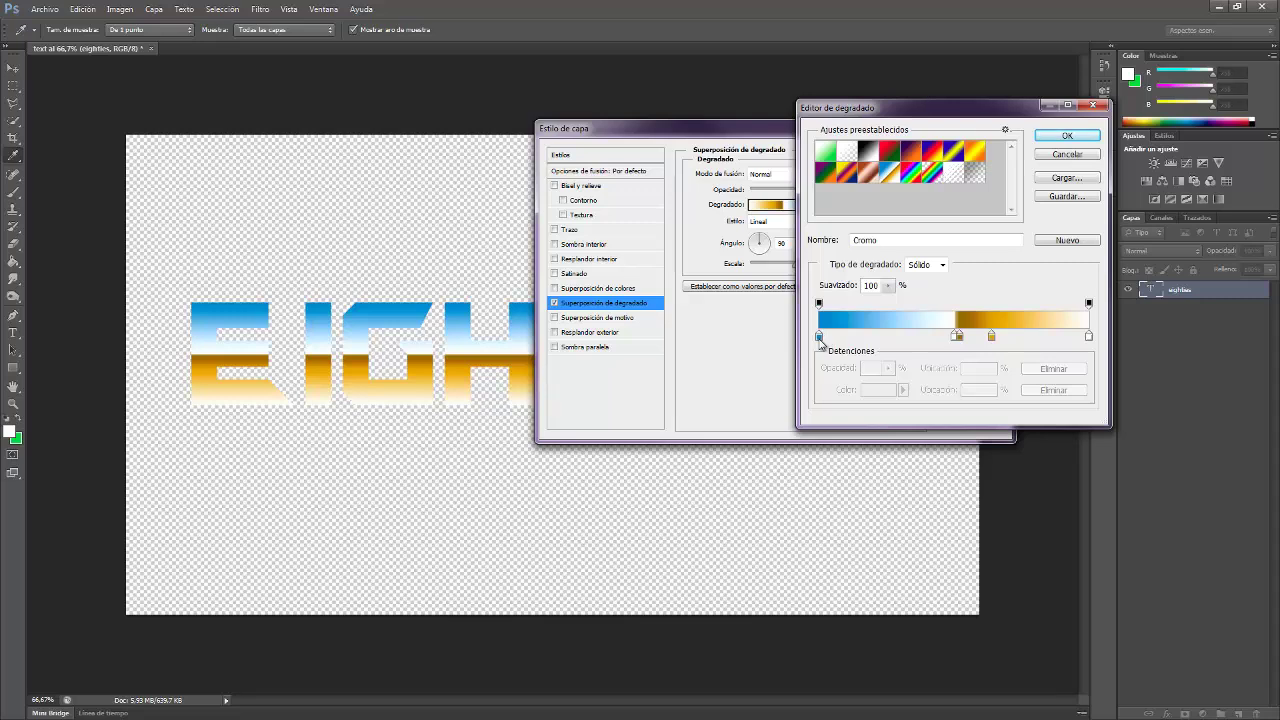
# - Recolour the left gradient stop blue-violet and the gold middle stop dark violet
pyautogui.click(819, 337)
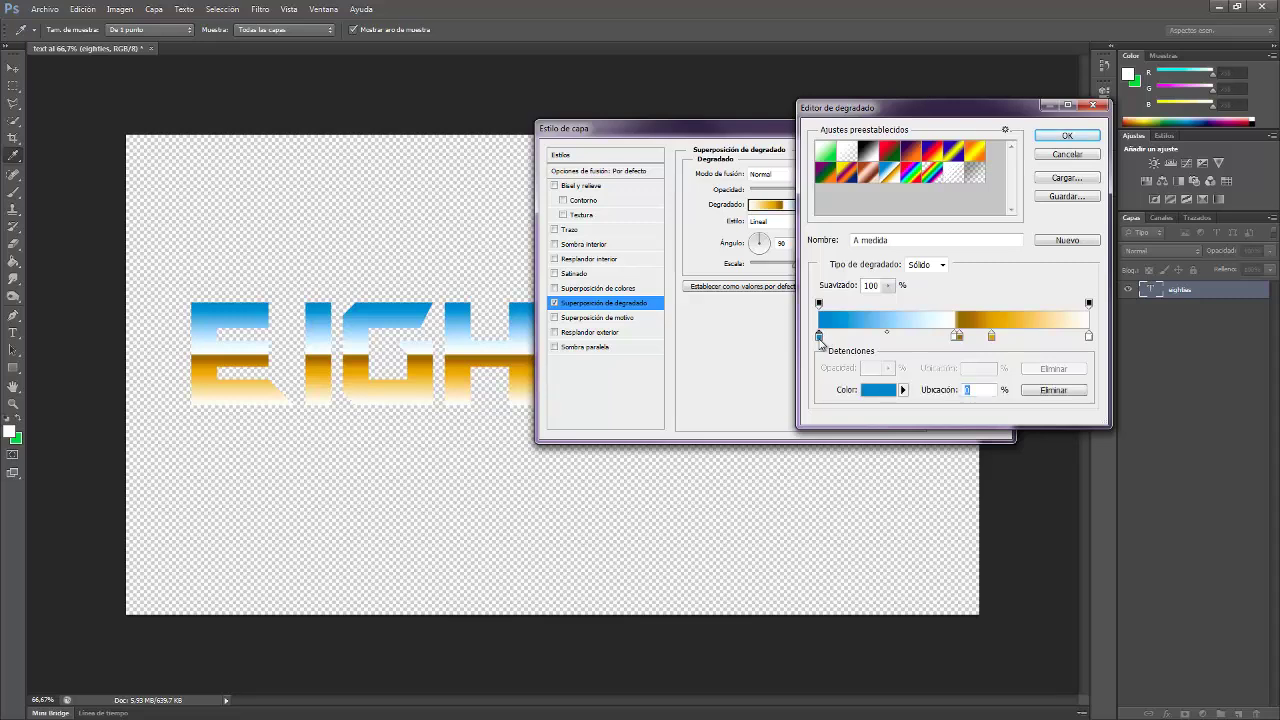
pyautogui.doubleClick(819, 338)
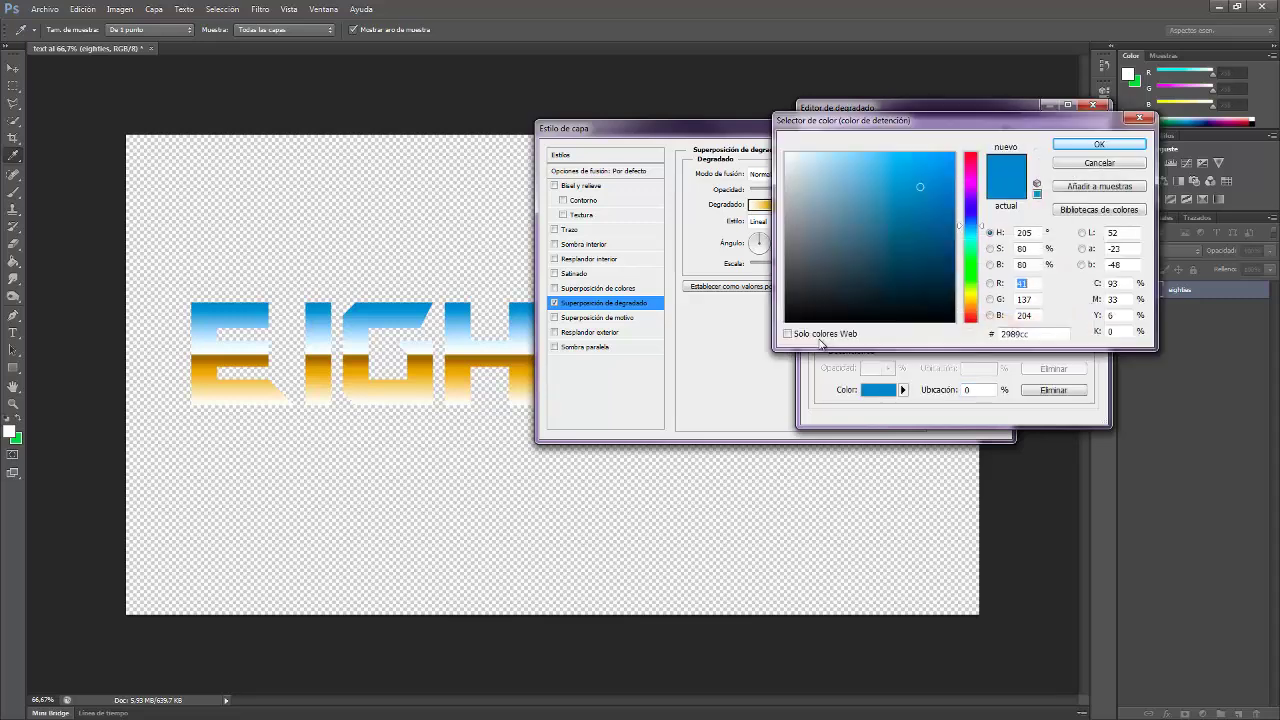
pyautogui.click(984, 214)
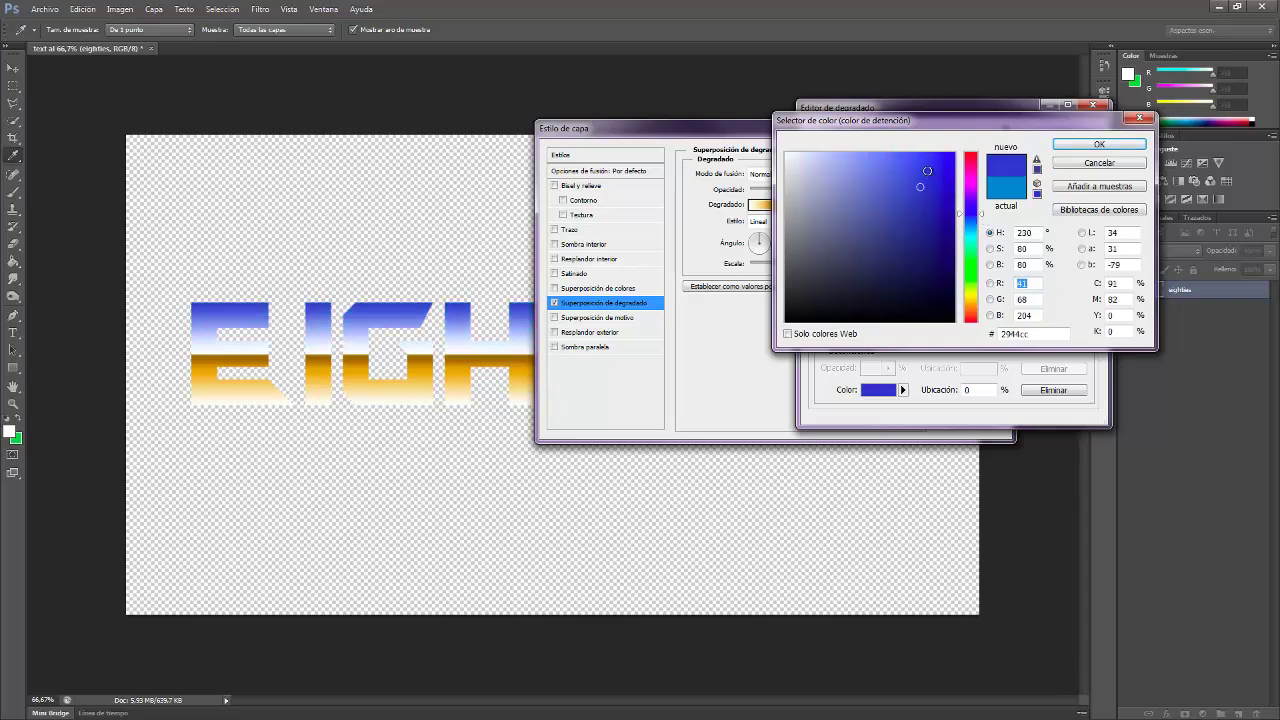
pyautogui.click(1099, 144)
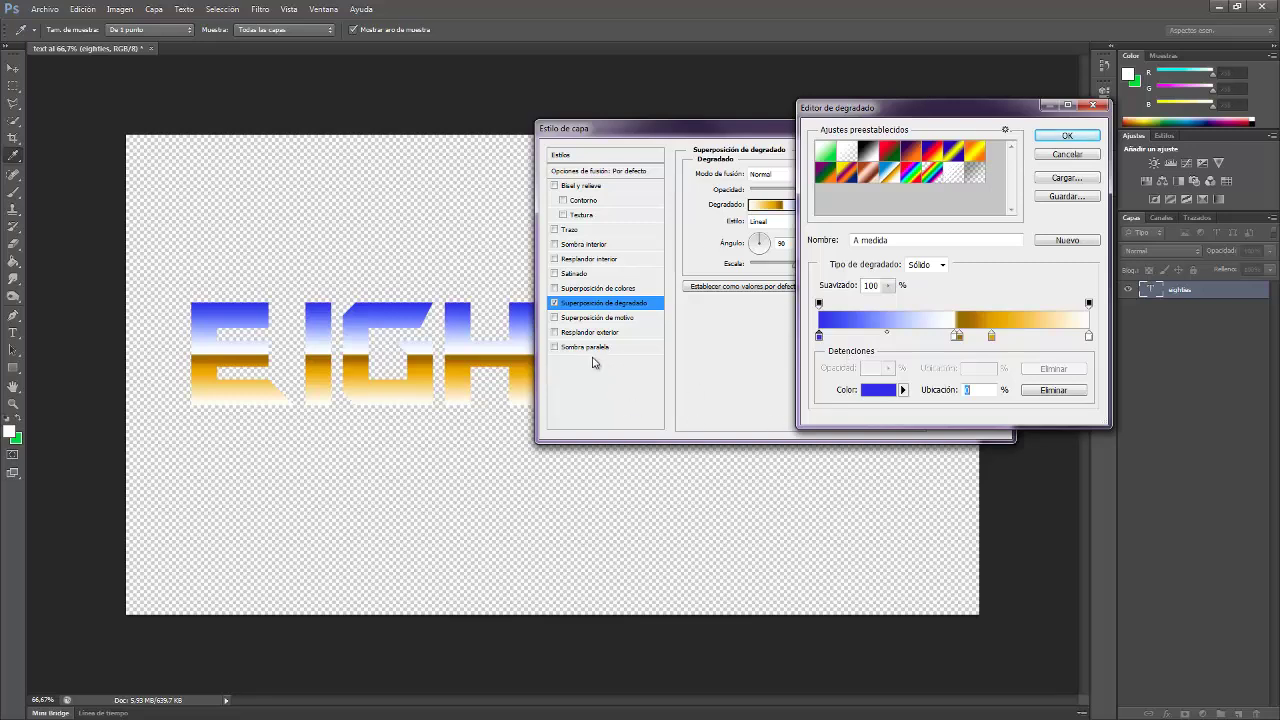
pyautogui.click(958, 336)
pyautogui.doubleClick(959, 336)
pyautogui.click(988, 203)
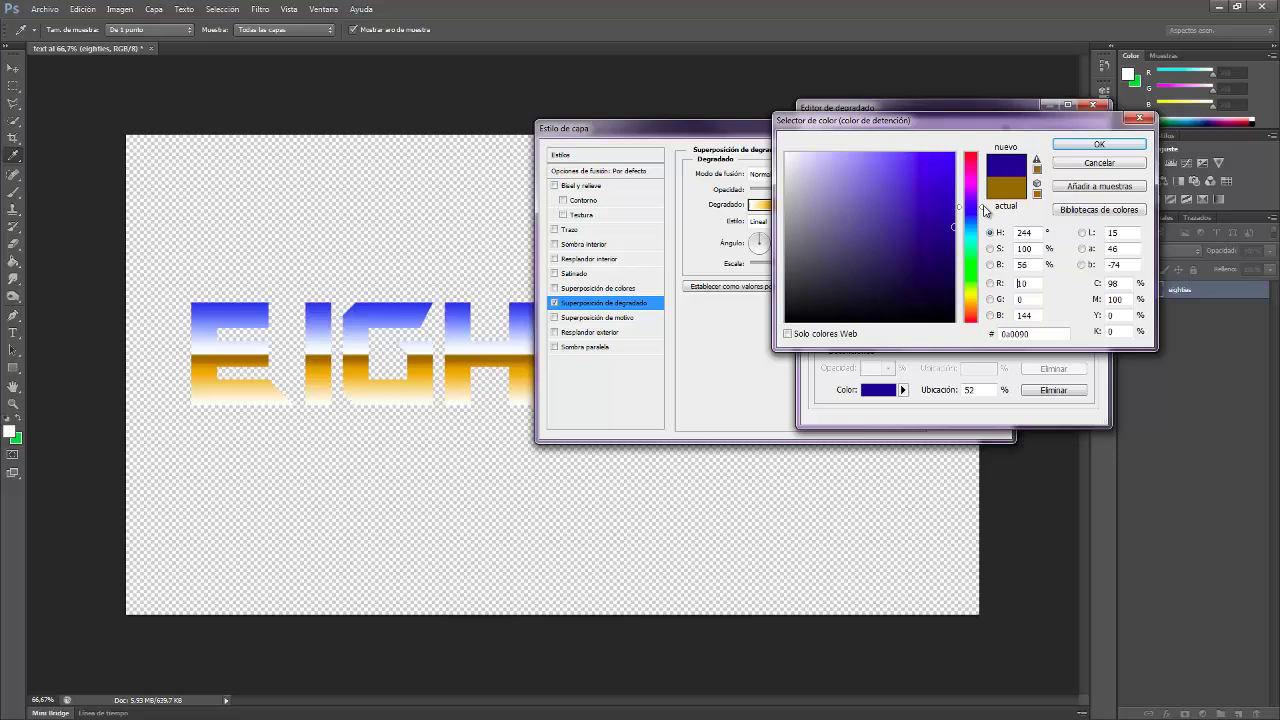
pyautogui.moveTo(990, 204); pyautogui.dragTo(958, 207)
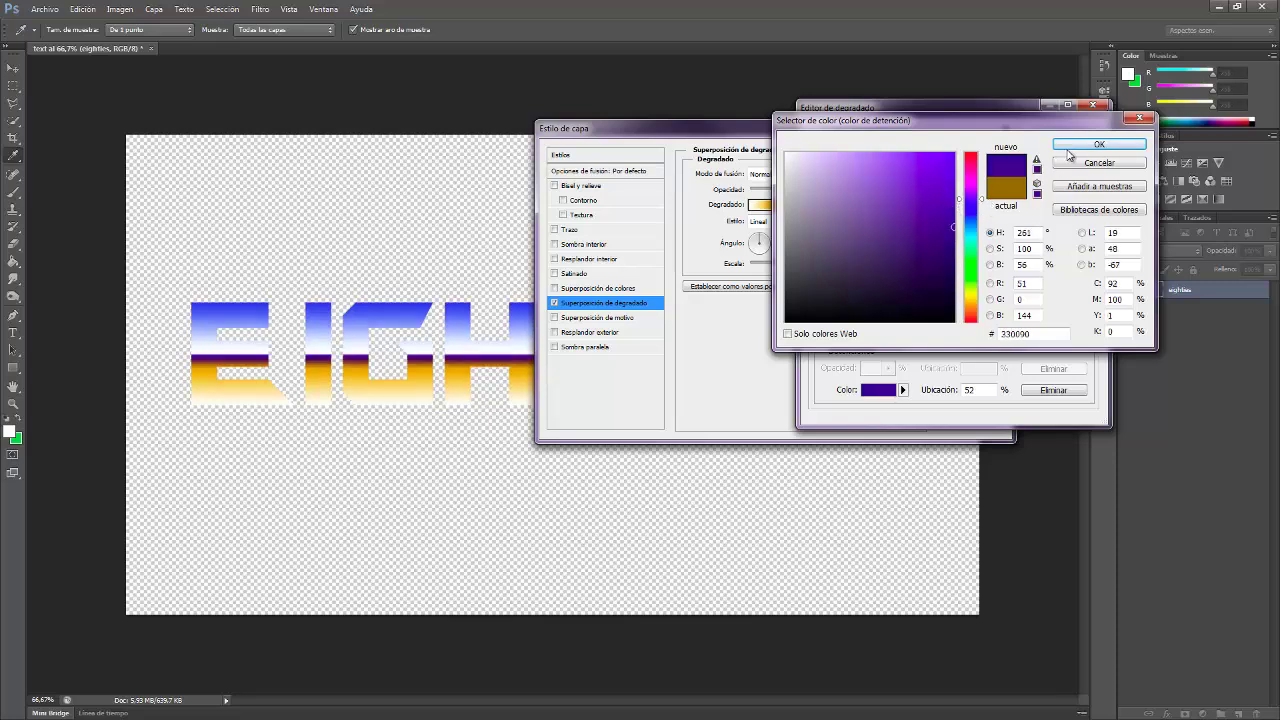
pyautogui.click(1068, 148)
# - Recolour the next gold stop to a soft blue-violet
pyautogui.doubleClick(991, 336)
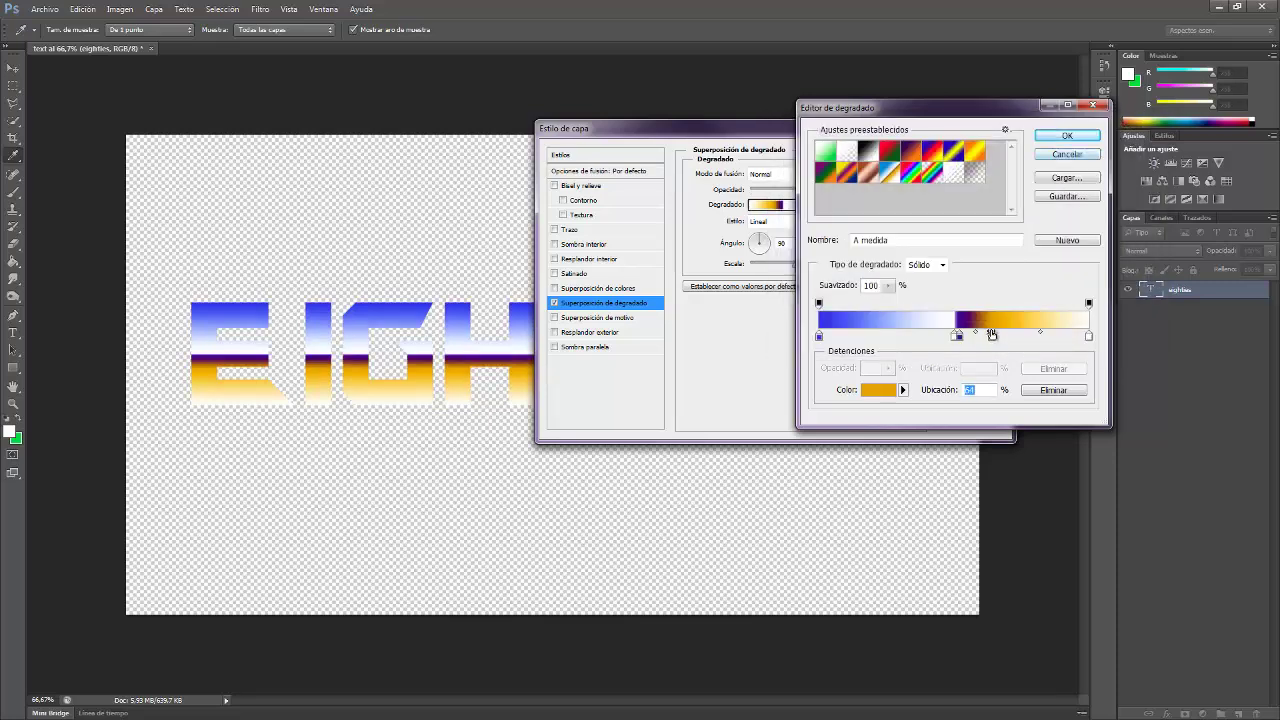
pyautogui.click(985, 220)
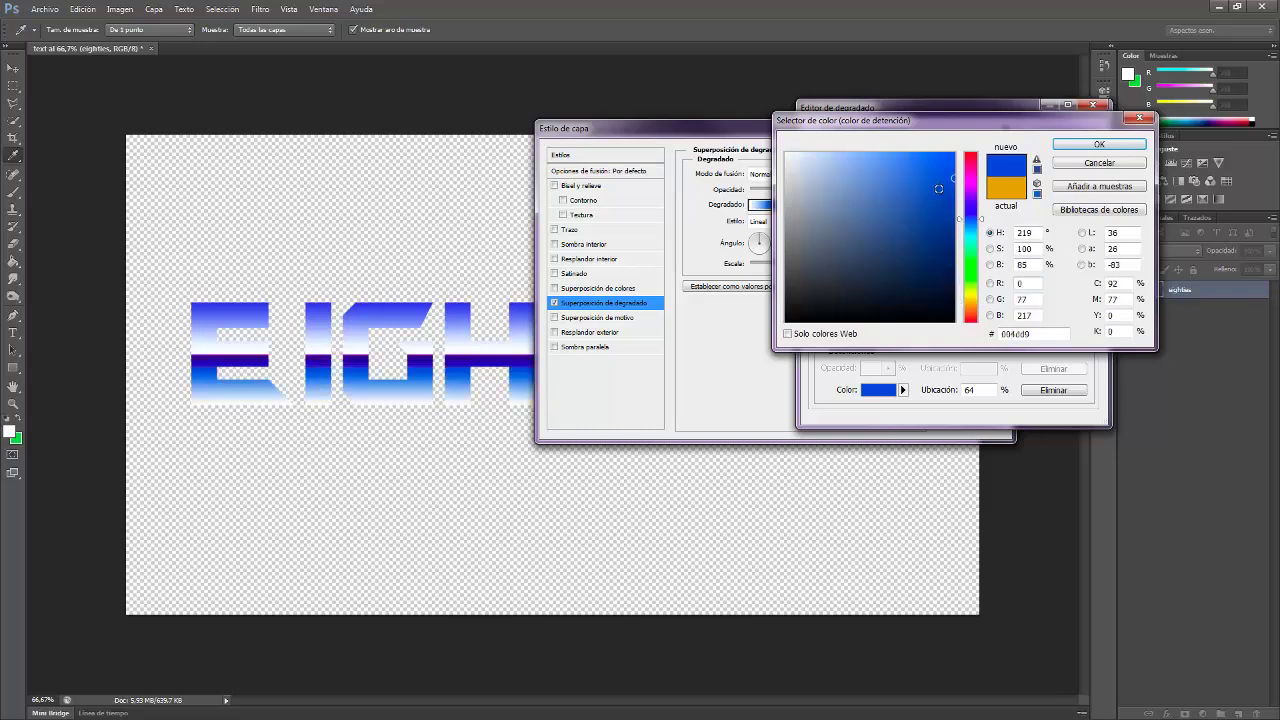
pyautogui.click(922, 188)
pyautogui.click(924, 187)
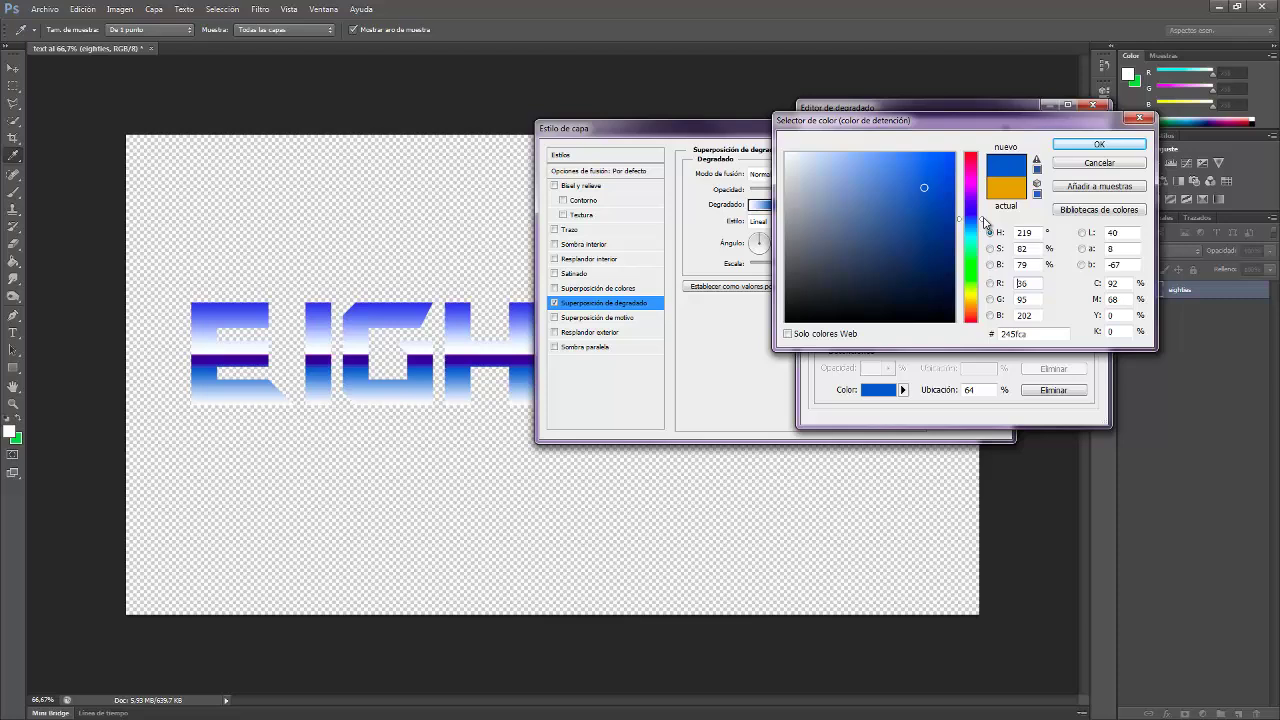
pyautogui.click(984, 214)
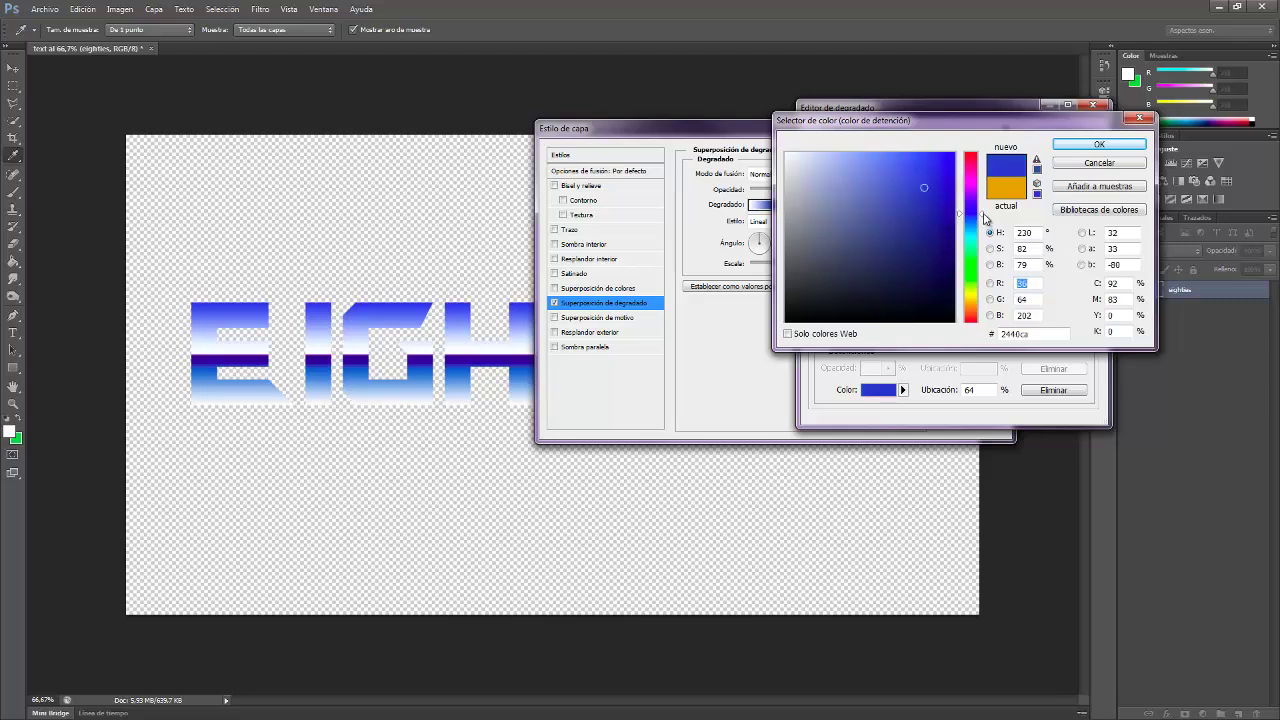
pyautogui.click(1130, 145)
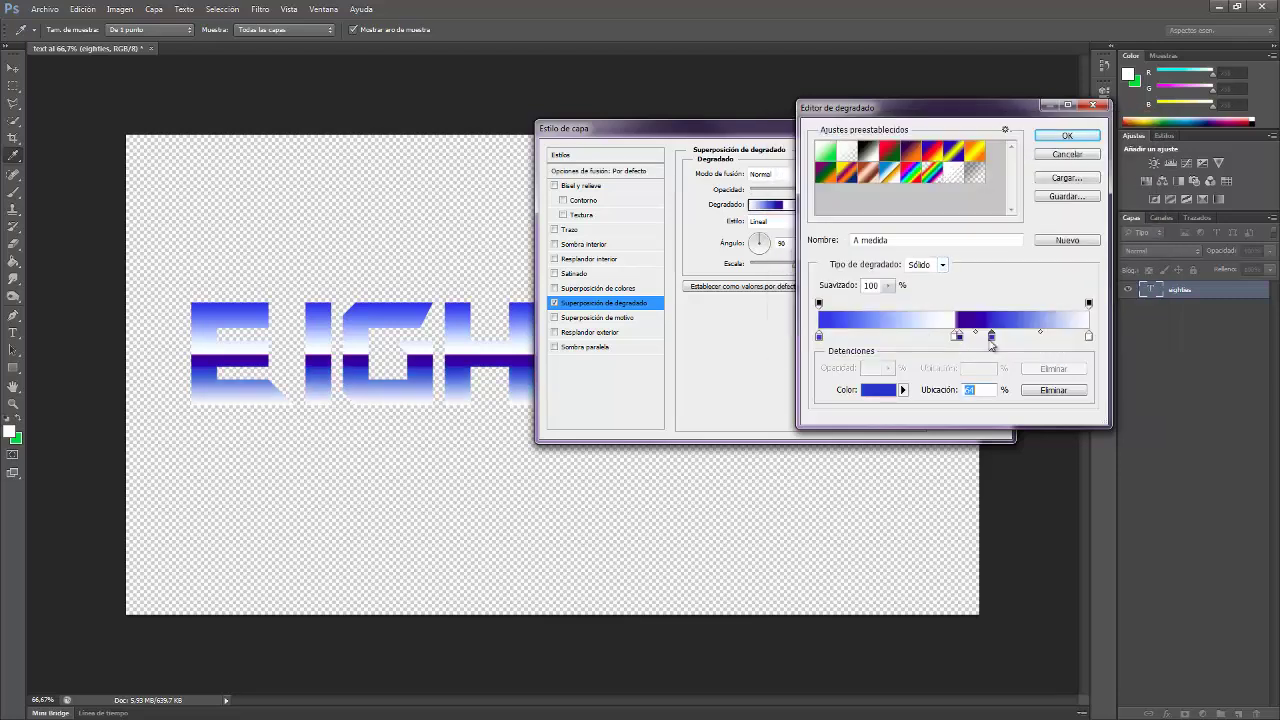
# - Slide the colour stops to about 51% and 75% and accept the gradient
pyautogui.moveTo(996, 342); pyautogui.dragTo(1007, 342)
pyautogui.click(957, 340)
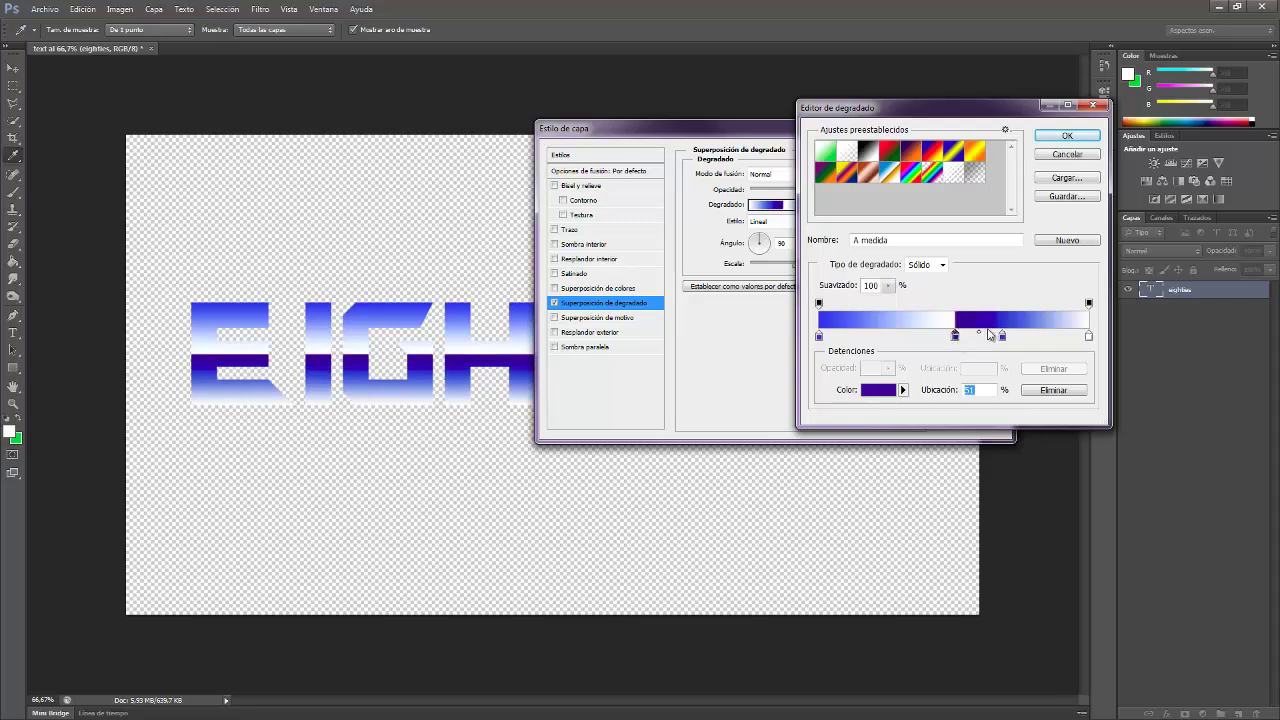
pyautogui.moveTo(1003, 339); pyautogui.dragTo(962, 337)
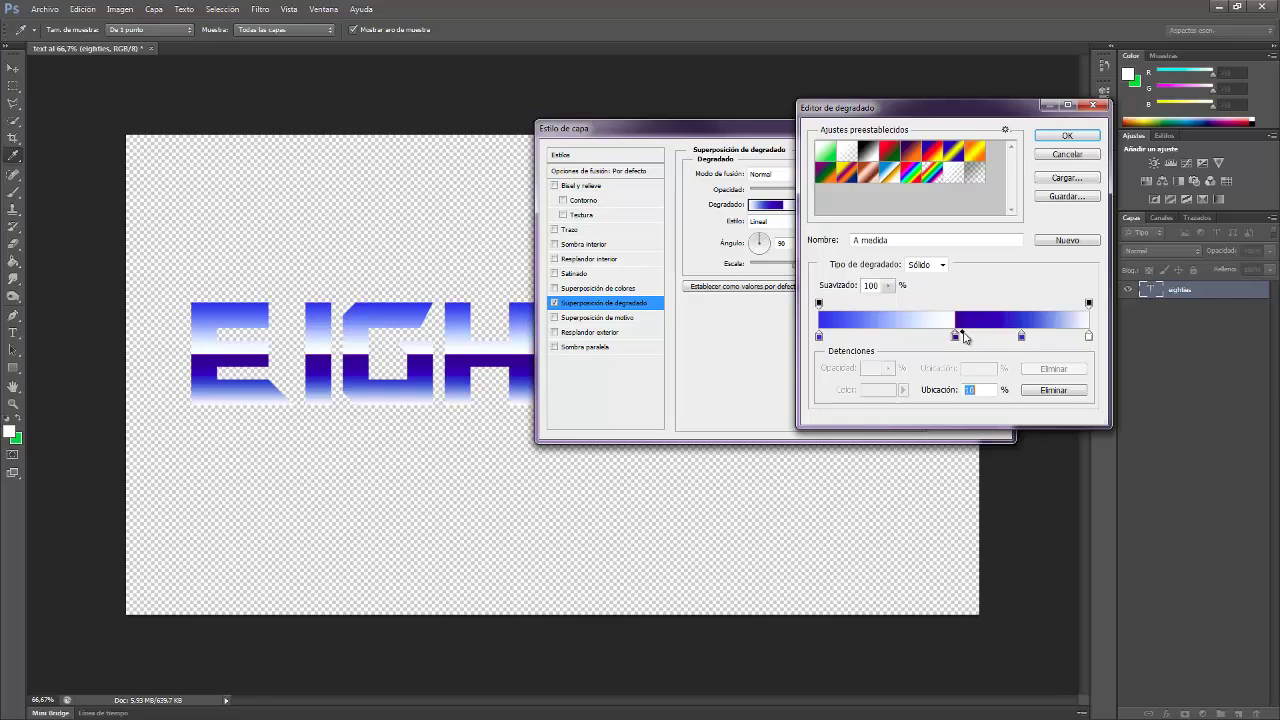
pyautogui.click(1068, 136)
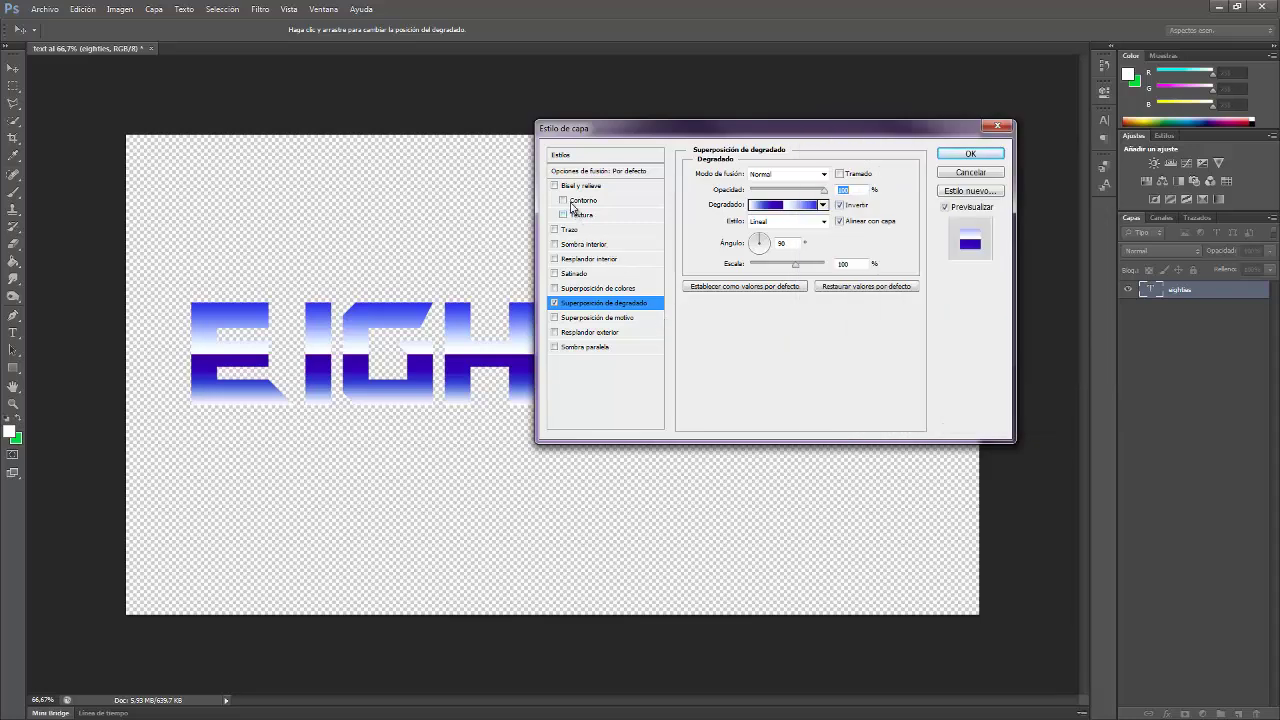
# - Add a 100% opacity black drop shadow, 22 px at 124°, with adjusted size
pyautogui.click(555, 347)
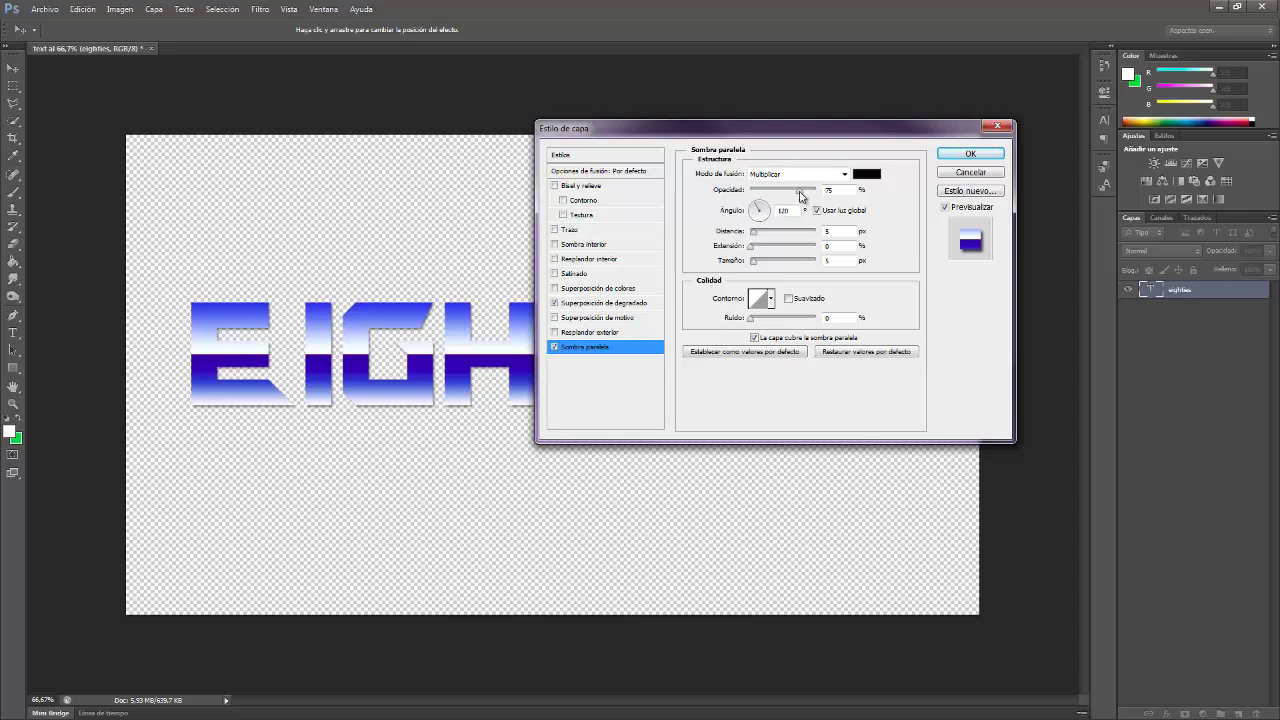
pyautogui.moveTo(800, 190); pyautogui.dragTo(857, 194)
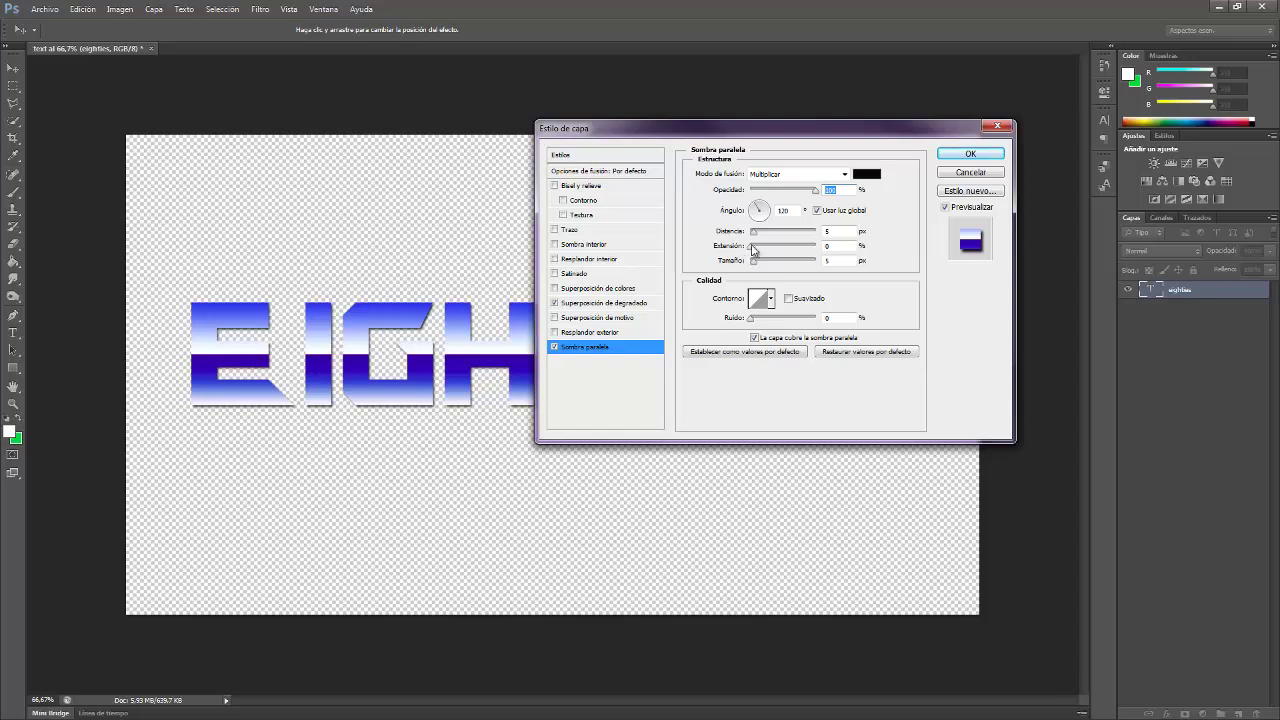
pyautogui.moveTo(757, 236); pyautogui.dragTo(766, 237)
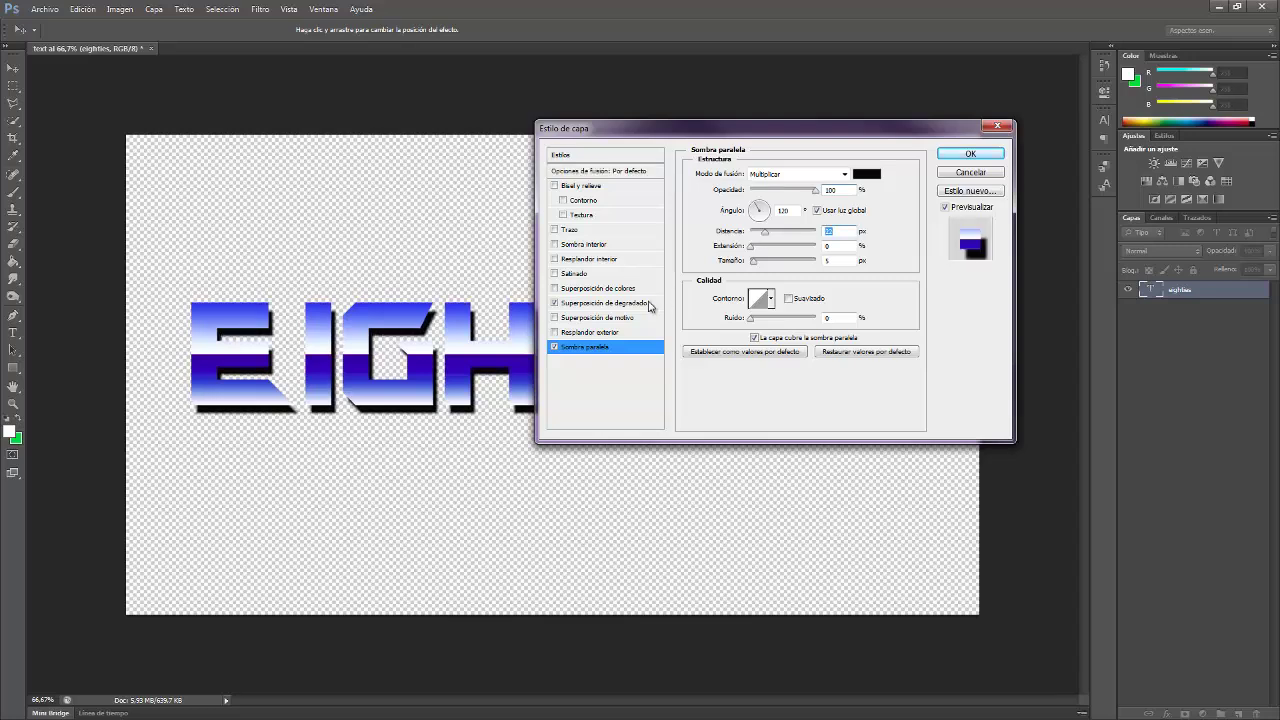
pyautogui.click(749, 203)
pyautogui.moveTo(748, 204); pyautogui.dragTo(754, 210)
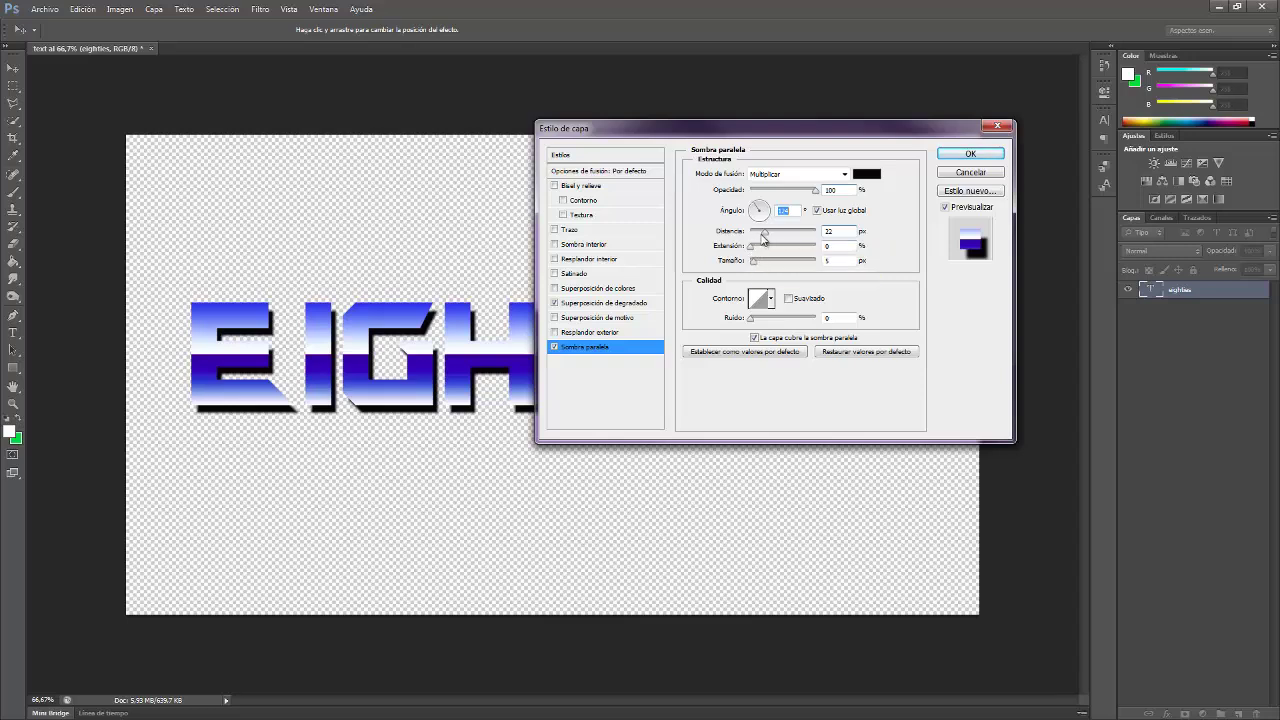
pyautogui.moveTo(752, 266)
pyautogui.mouseDown()
pyautogui.moveTo(767, 266)
pyautogui.moveTo(733, 265)
pyautogui.mouseUp()
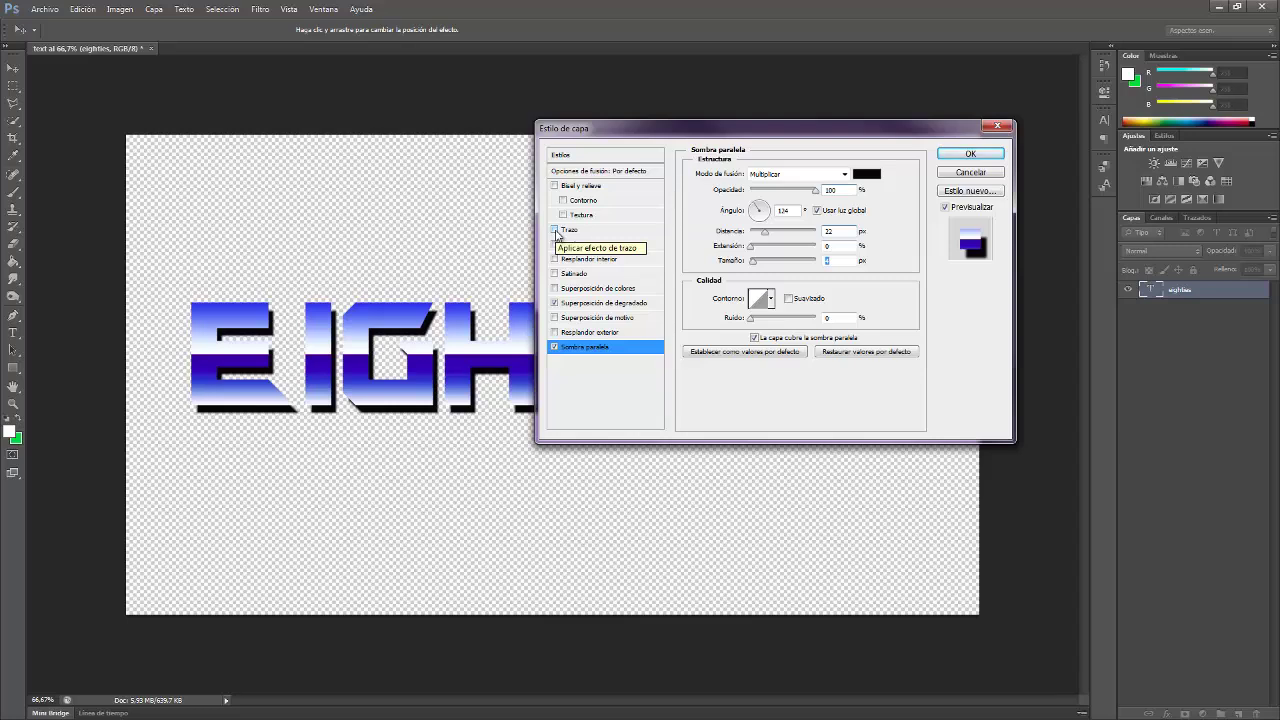
# - Enable Stroke and Inner Glow, enlarge the glow, lower its opacity to 55%, and apply the style
pyautogui.click(555, 230)
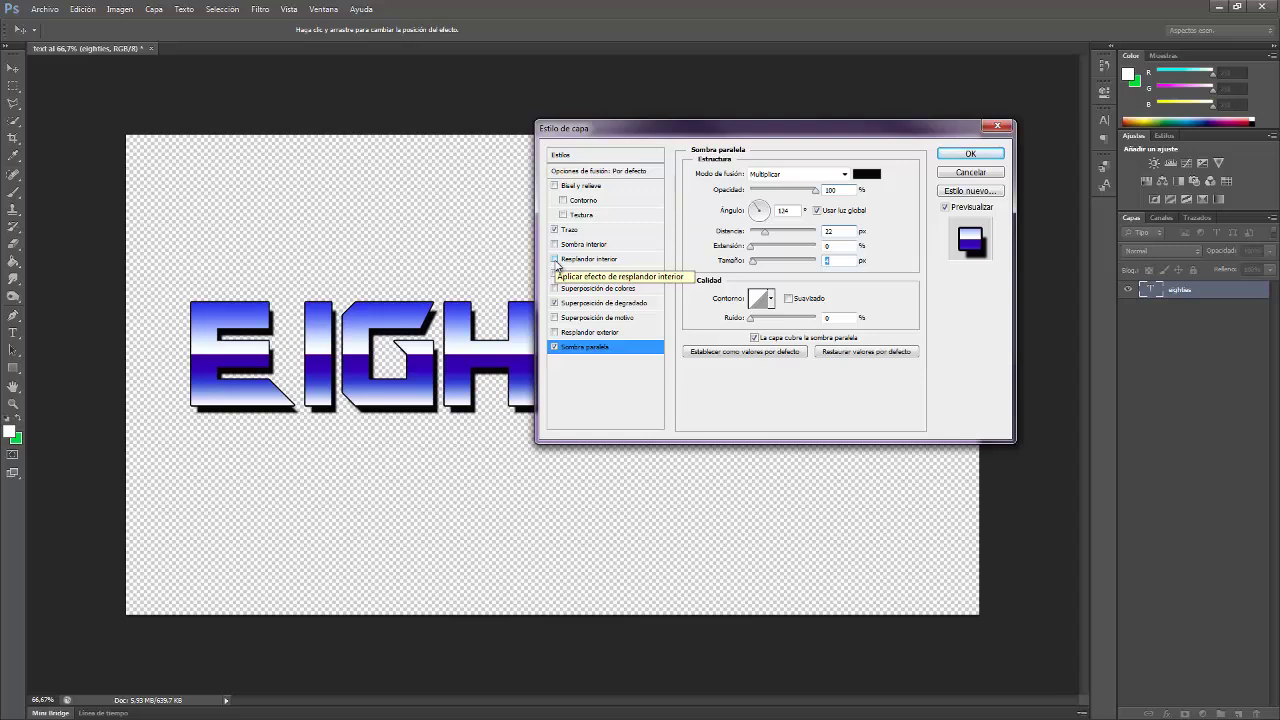
pyautogui.click(555, 259)
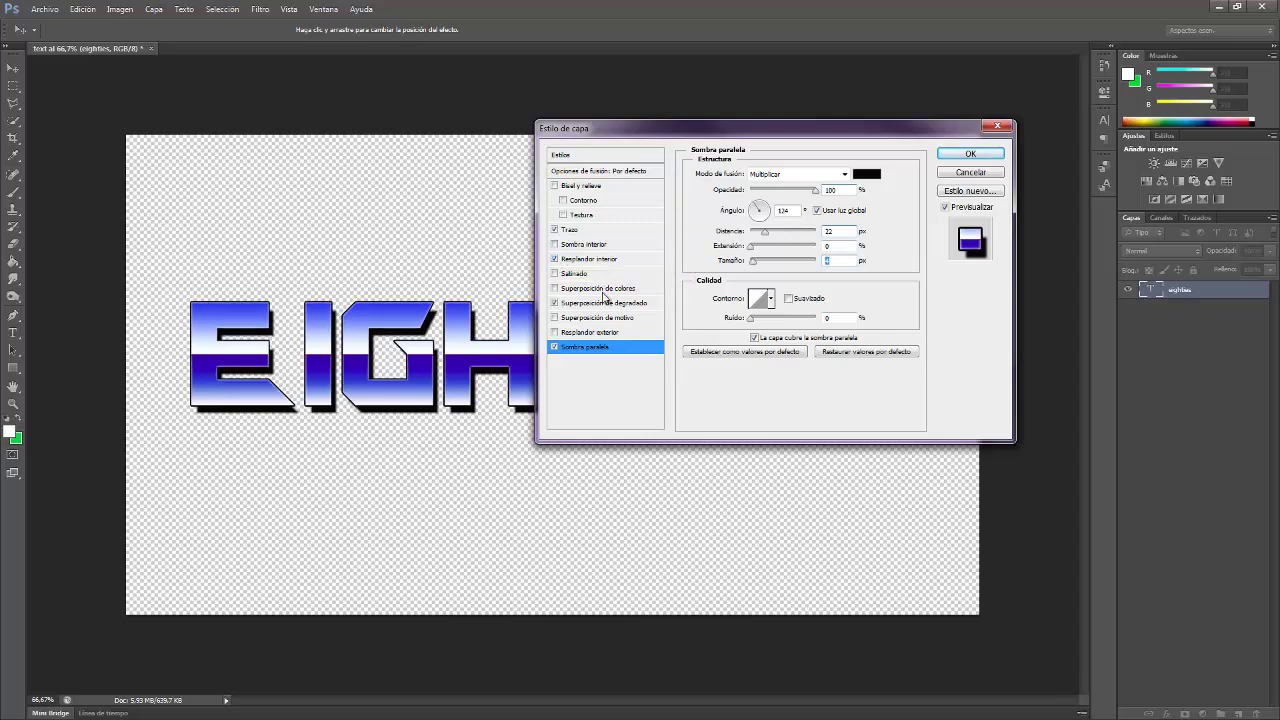
pyautogui.click(599, 262)
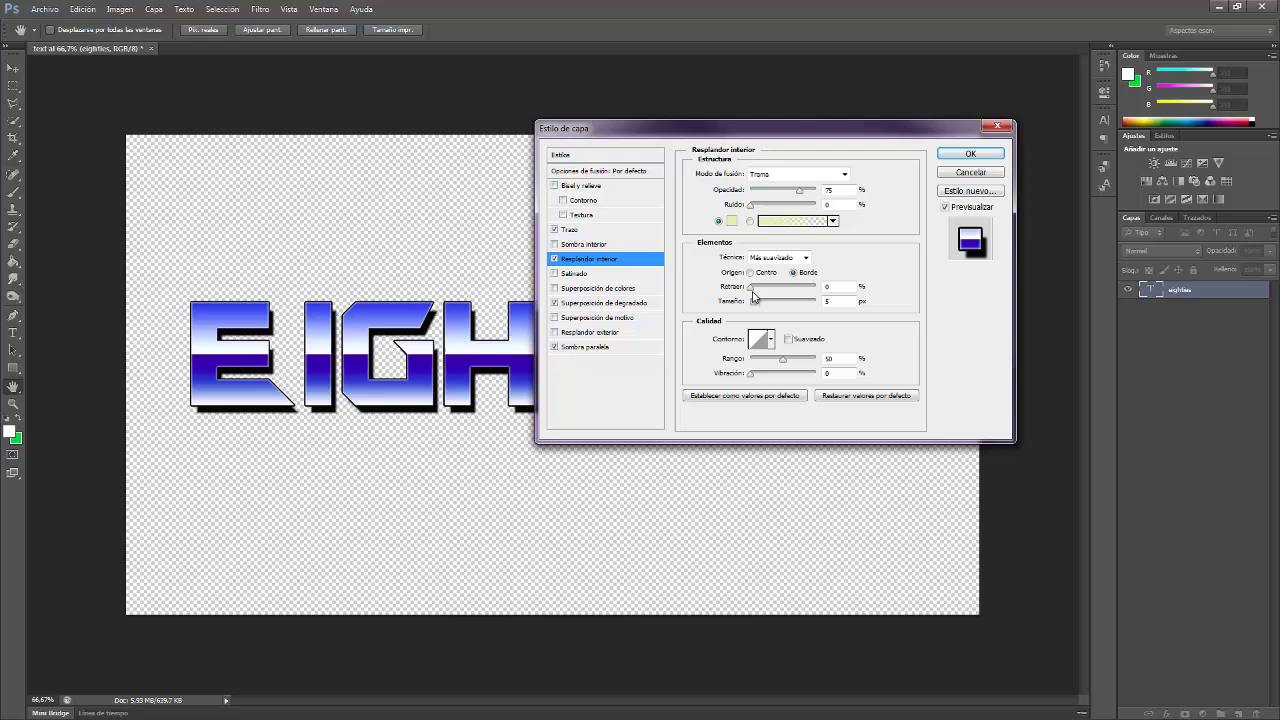
pyautogui.moveTo(754, 305)
pyautogui.mouseDown()
pyautogui.moveTo(769, 308)
pyautogui.moveTo(757, 306)
pyautogui.mouseUp()
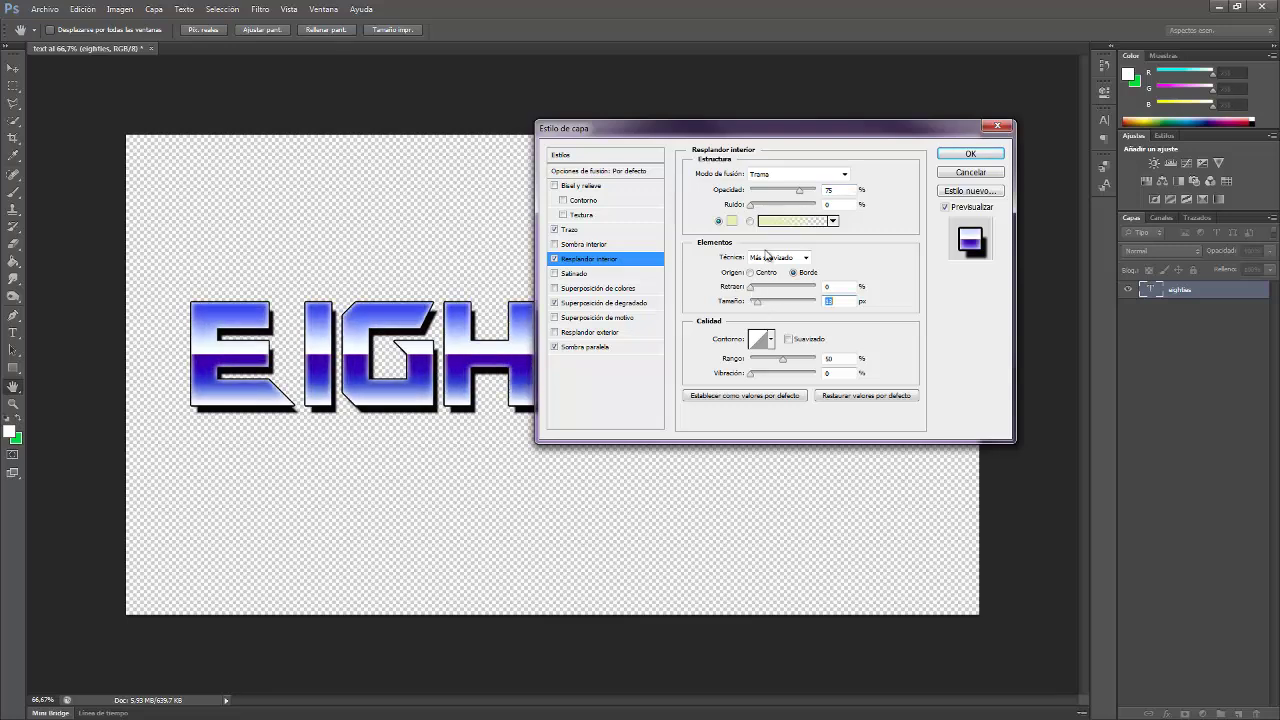
pyautogui.moveTo(798, 192); pyautogui.dragTo(786, 192)
pyautogui.moveTo(760, 307); pyautogui.dragTo(760, 307)
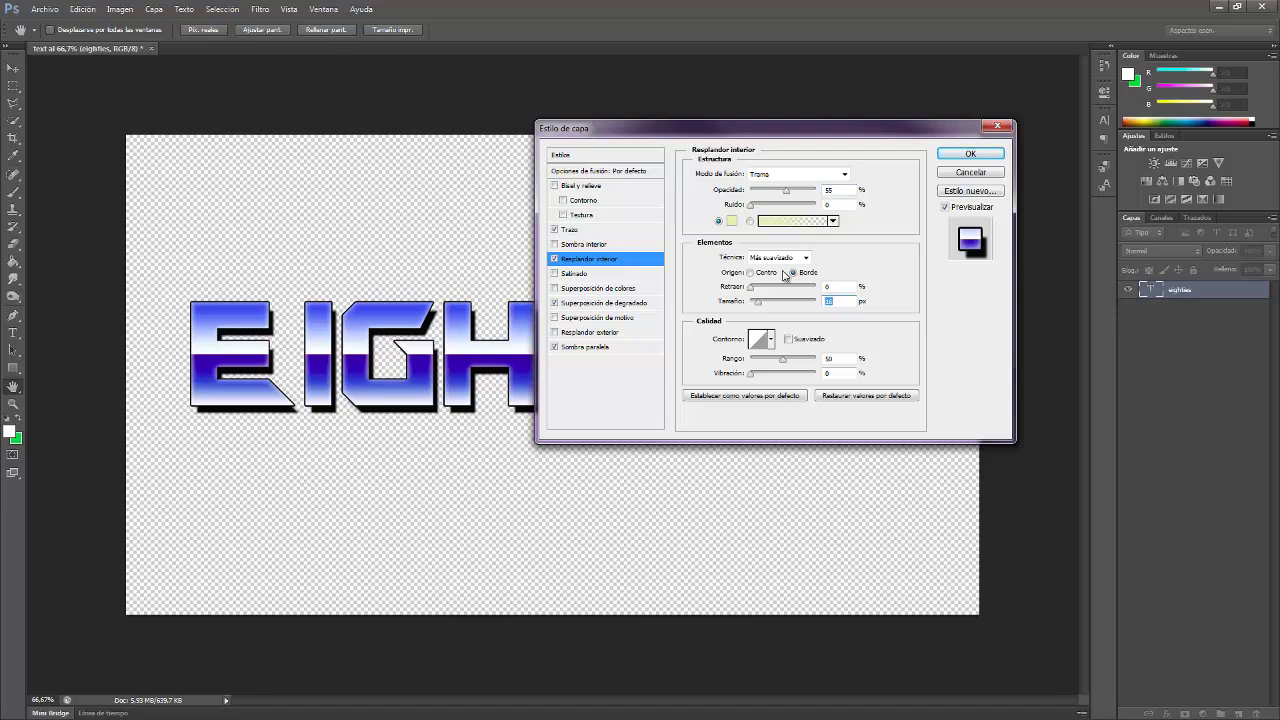
pyautogui.click(965, 155)
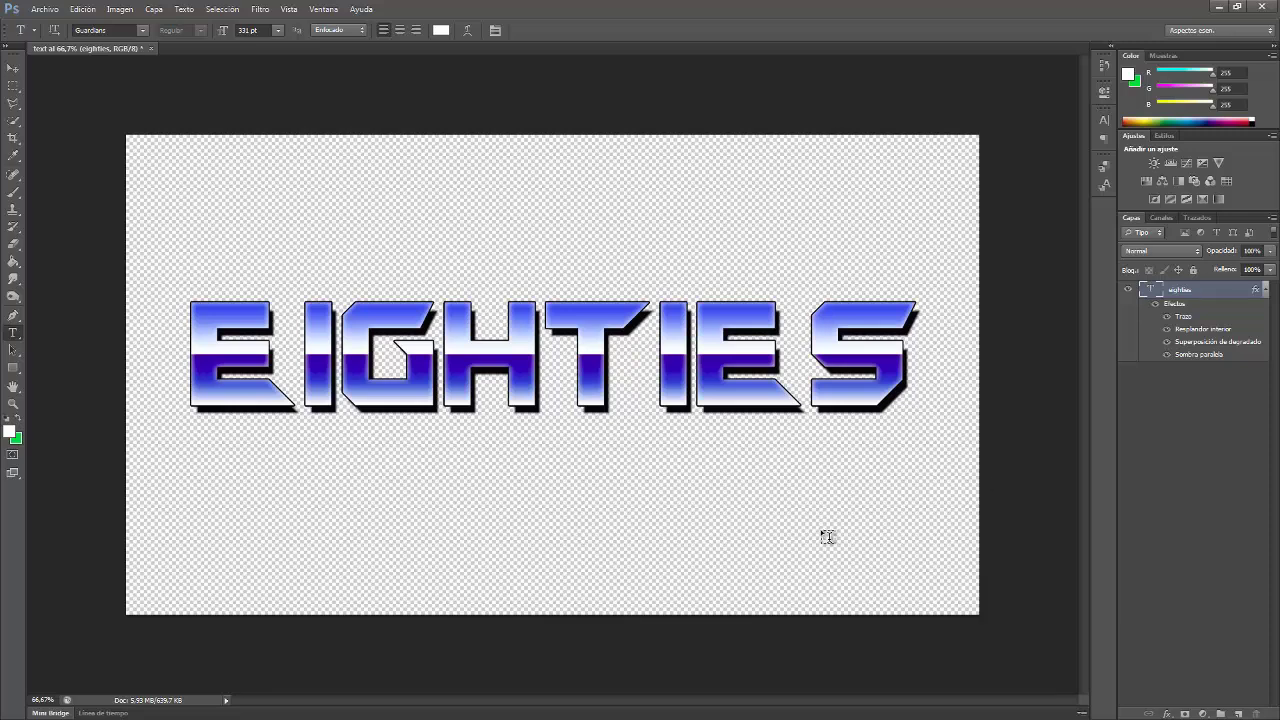
pyautogui.click(45, 9)
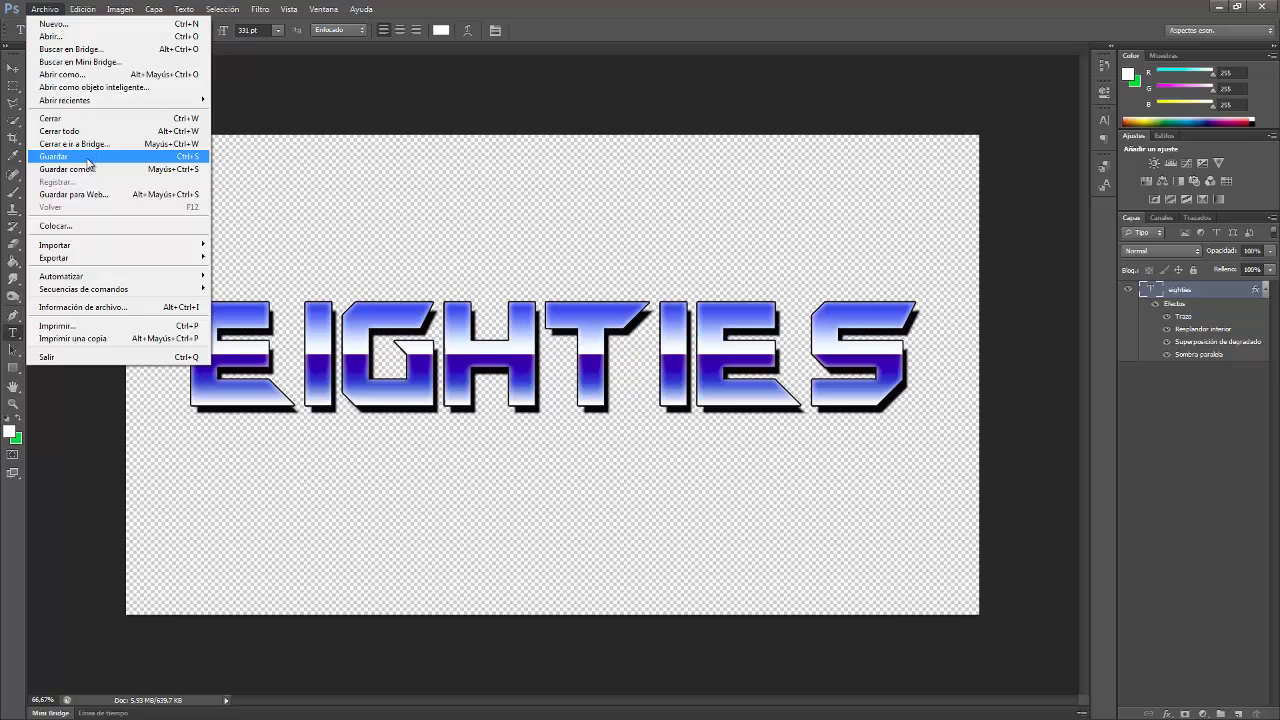
# - Save the document as text.psd in Photoshop format, confirming the compatibility options
pyautogui.click(85, 157)
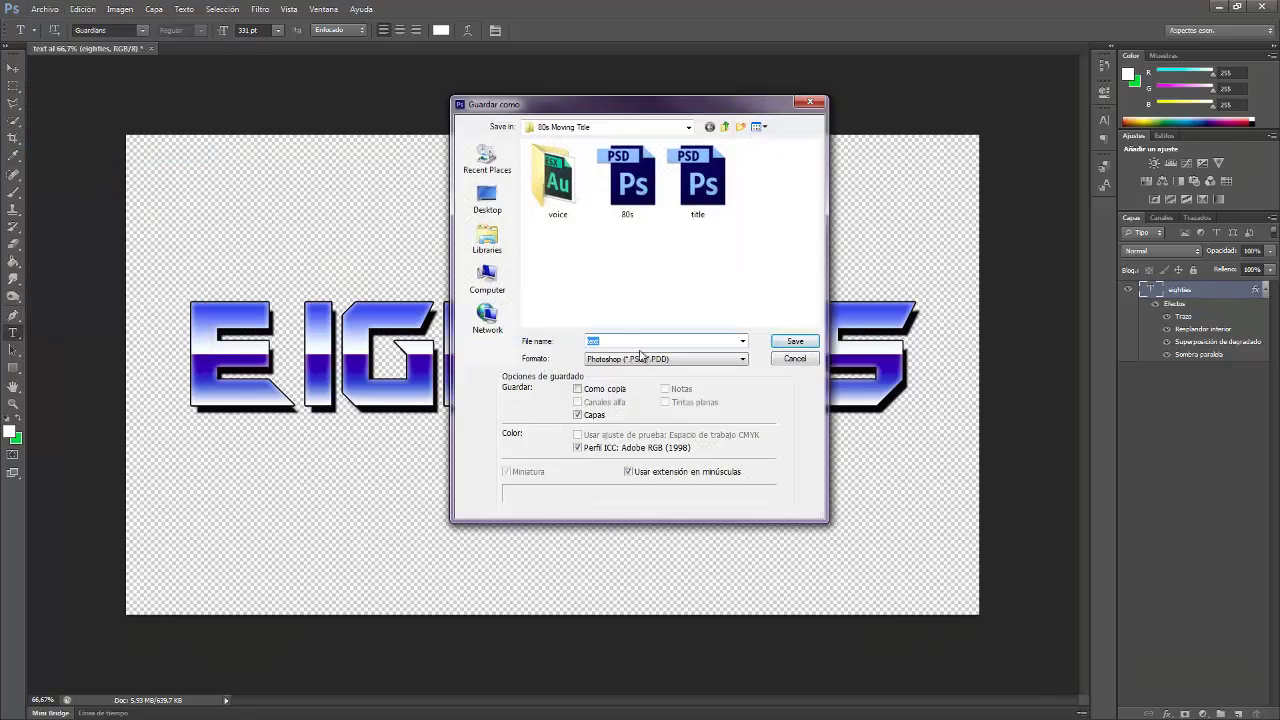
pyautogui.click(645, 359)
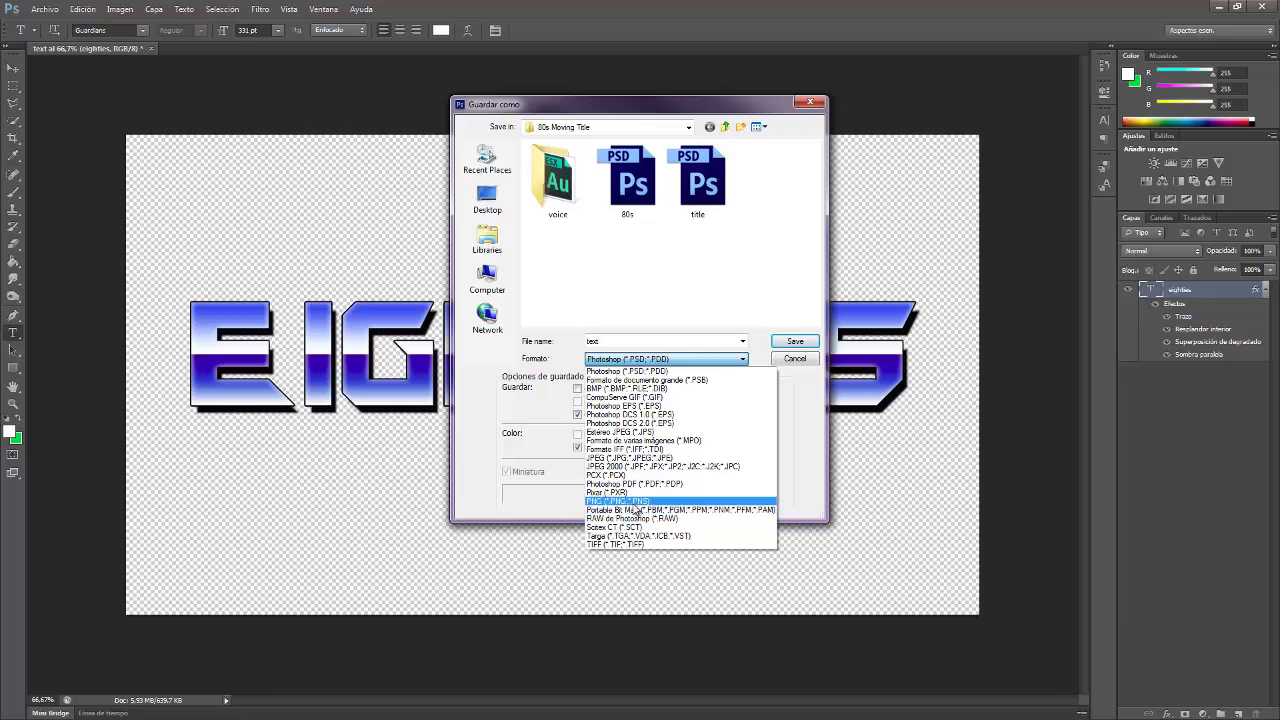
pyautogui.click(623, 341)
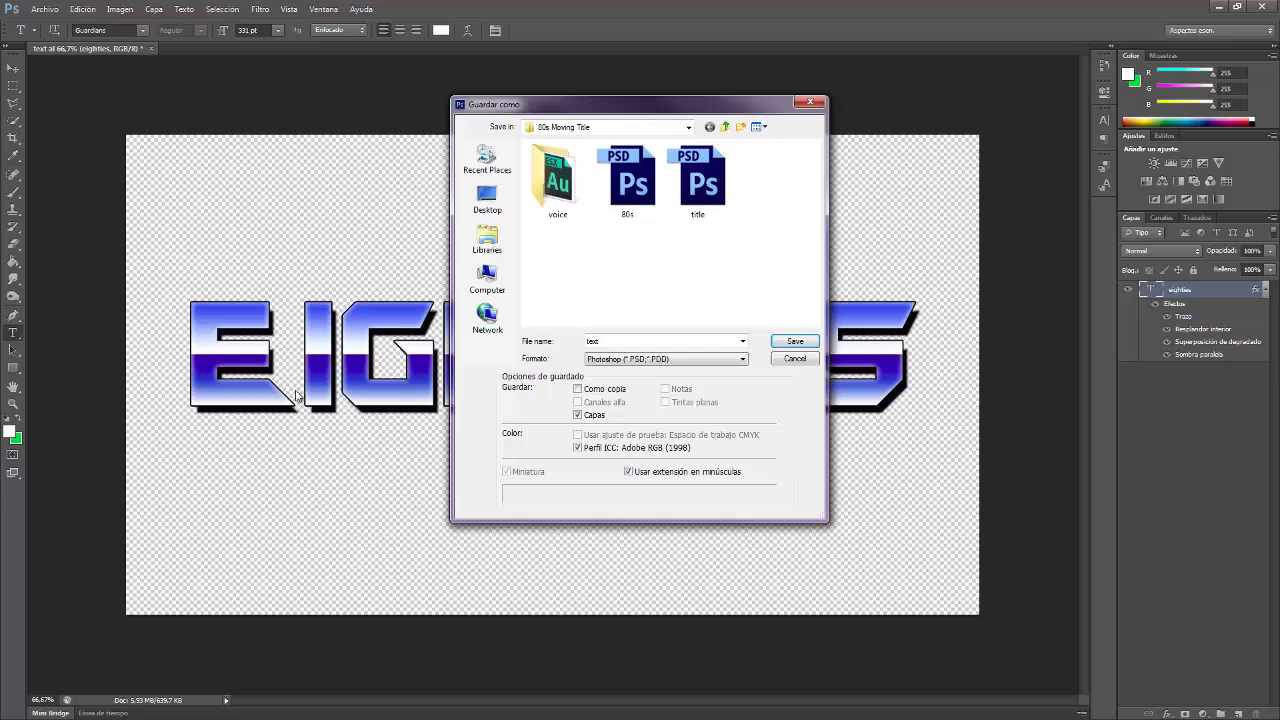
pyautogui.click(620, 311)
pyautogui.click(795, 341)
pyautogui.click(795, 218)
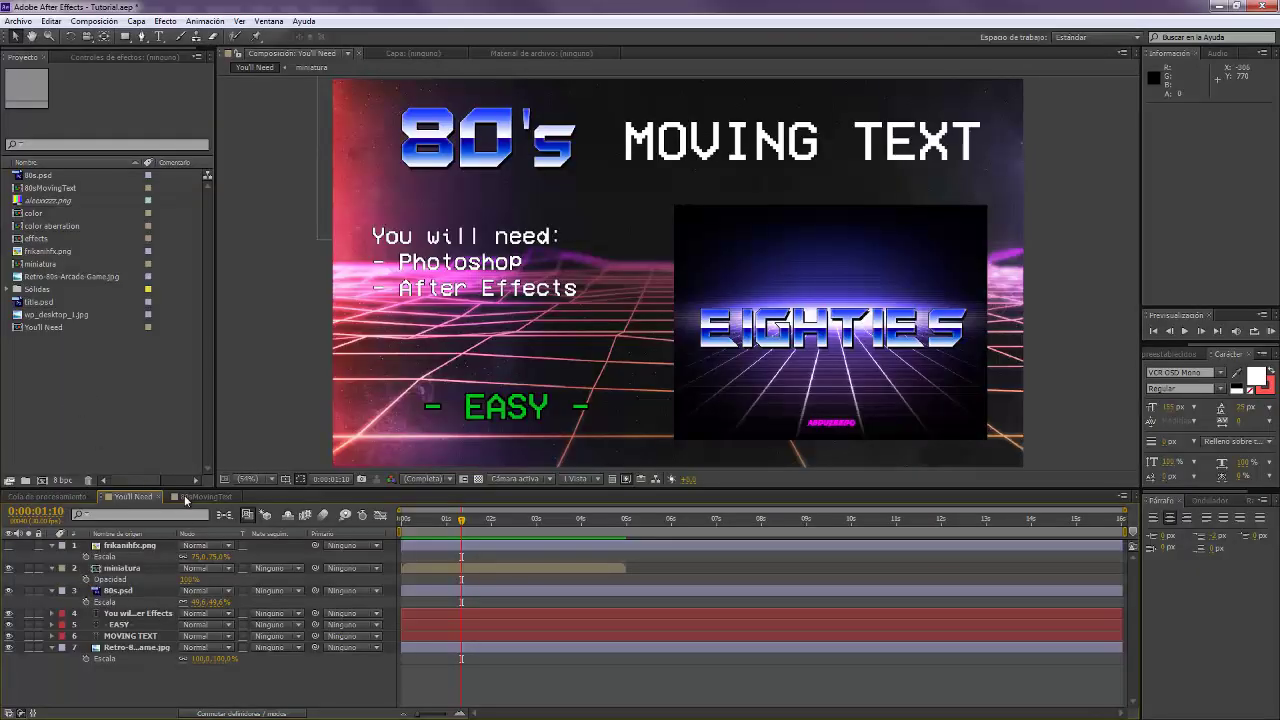
# - Import text.psd as merged layers and place it centred in the 80sMovingText comp
pyautogui.click(205, 495)
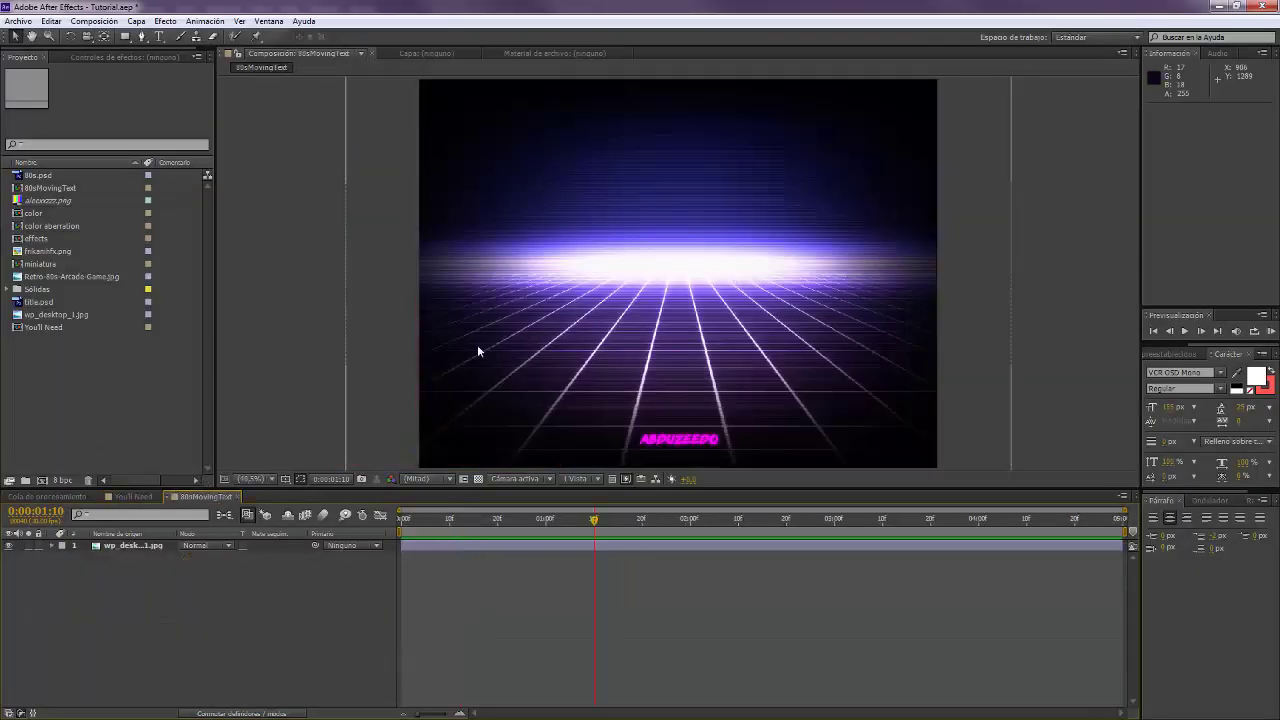
pyautogui.doubleClick(102, 376)
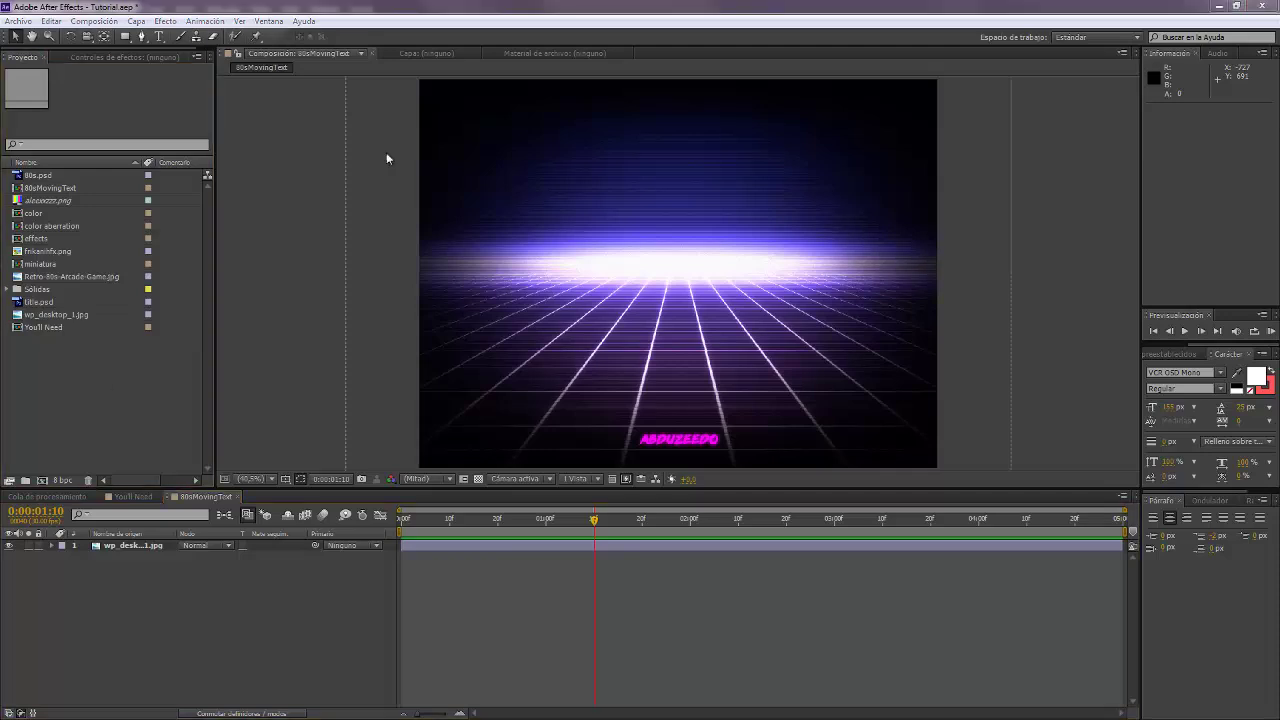
pyautogui.click(276, 60)
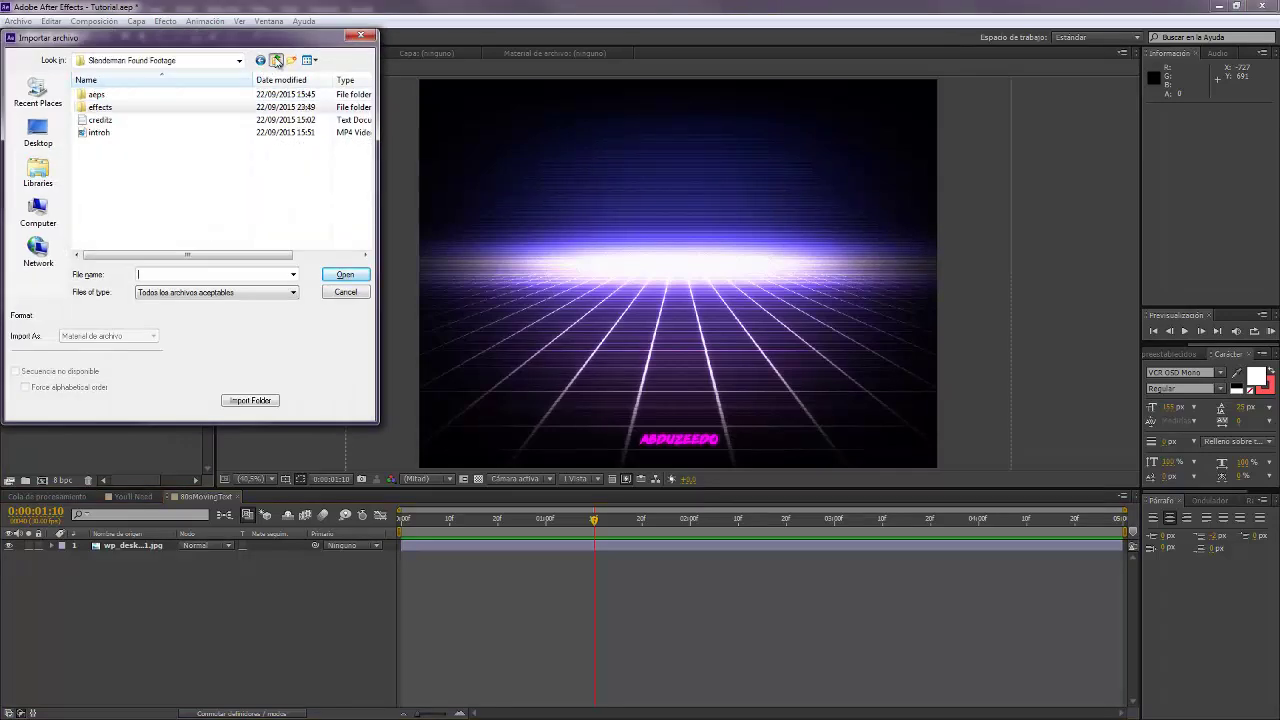
pyautogui.click(276, 60)
pyautogui.doubleClick(108, 112)
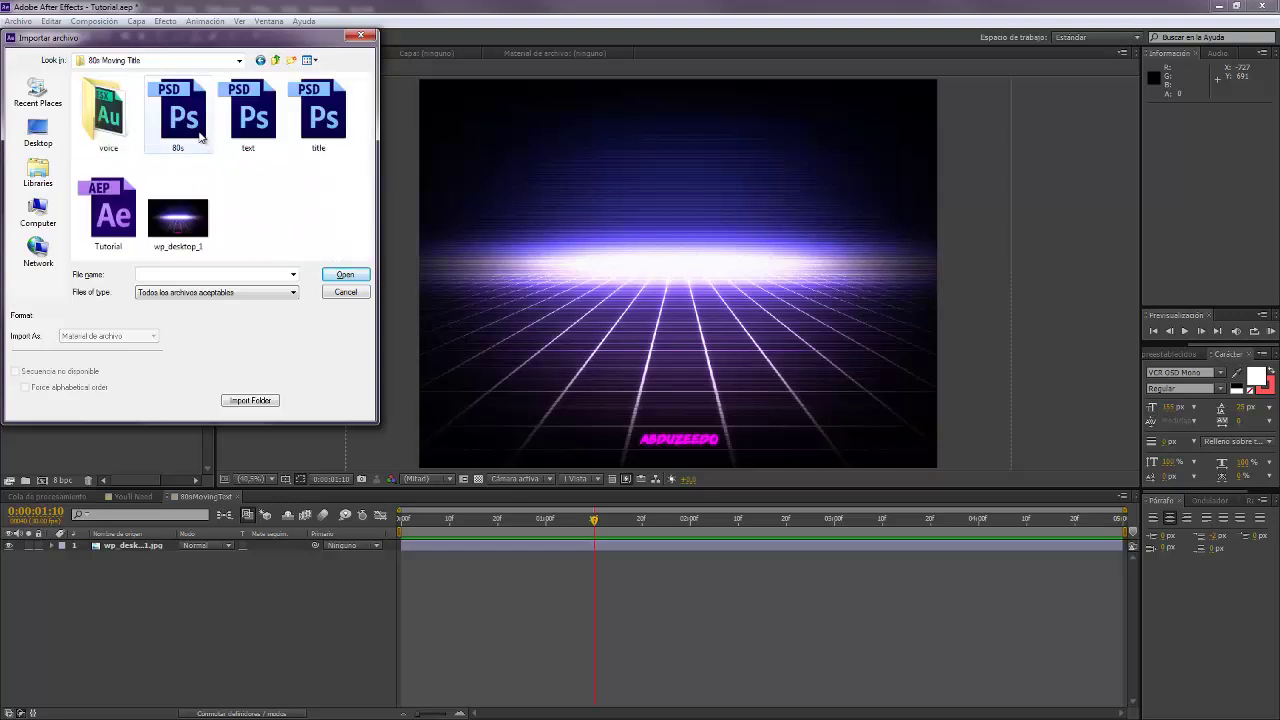
pyautogui.doubleClick(250, 112)
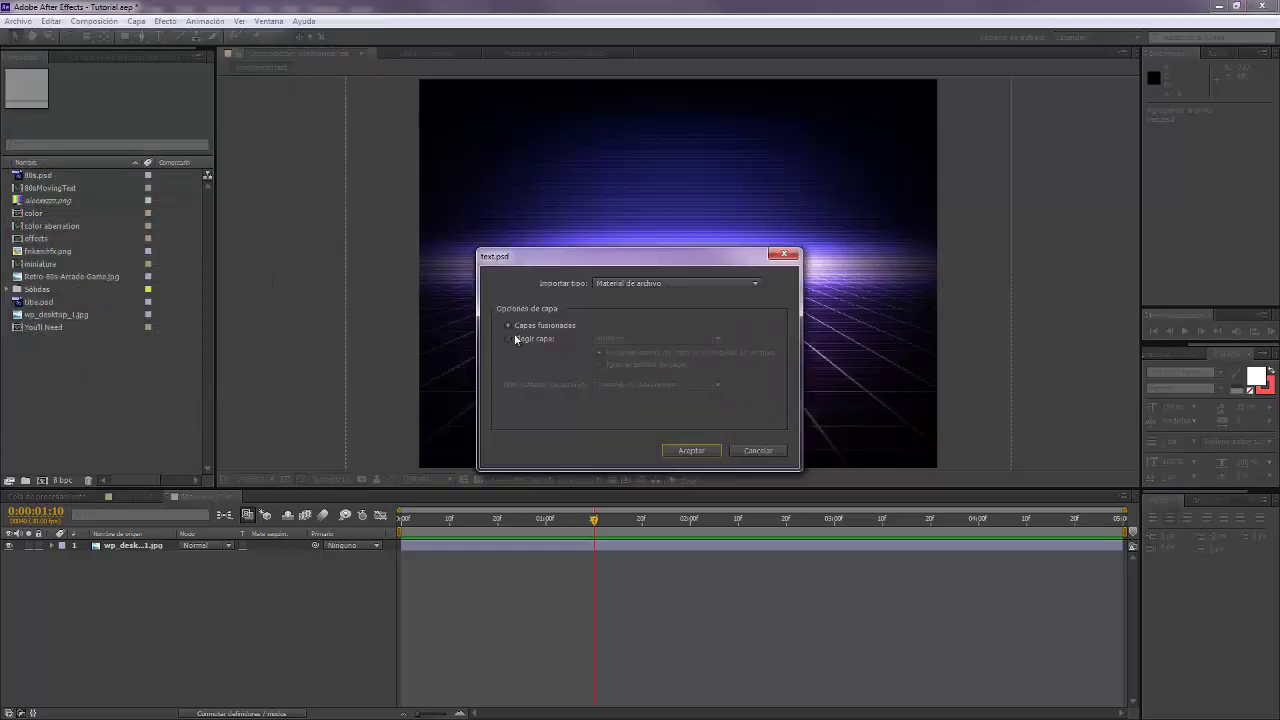
pyautogui.click(692, 451)
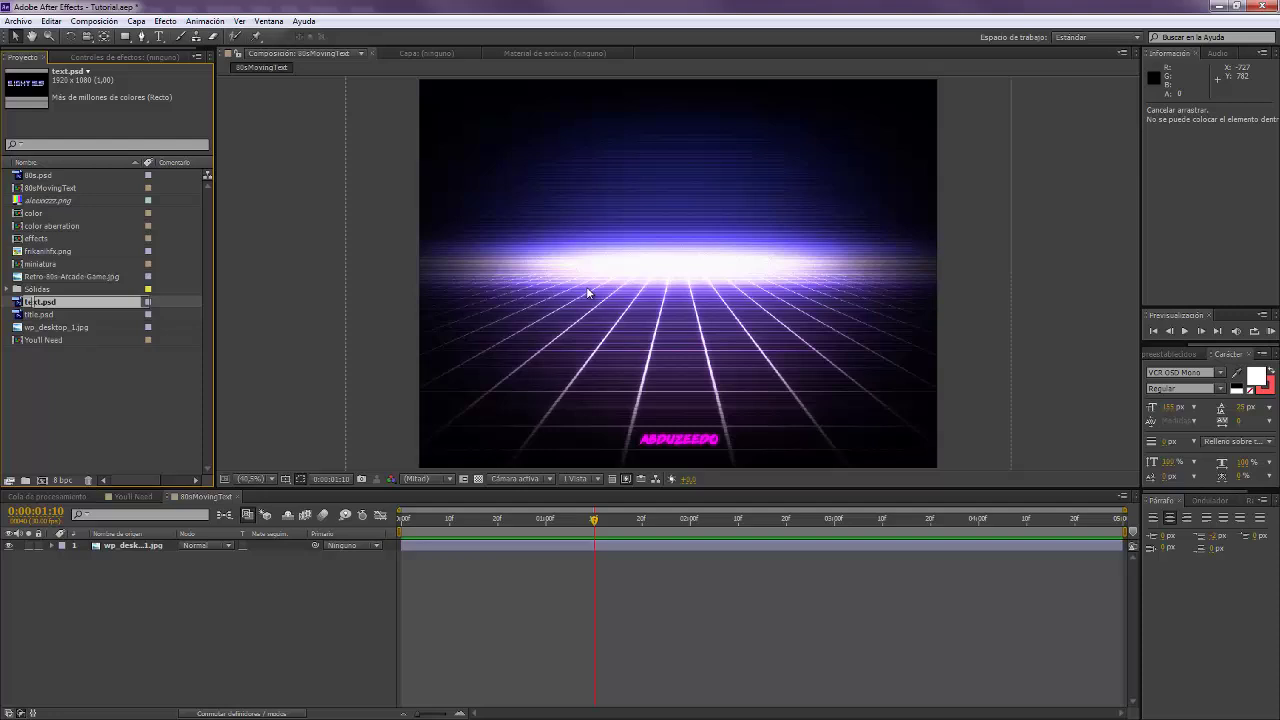
pyautogui.moveTo(120, 301); pyautogui.dragTo(666, 272)
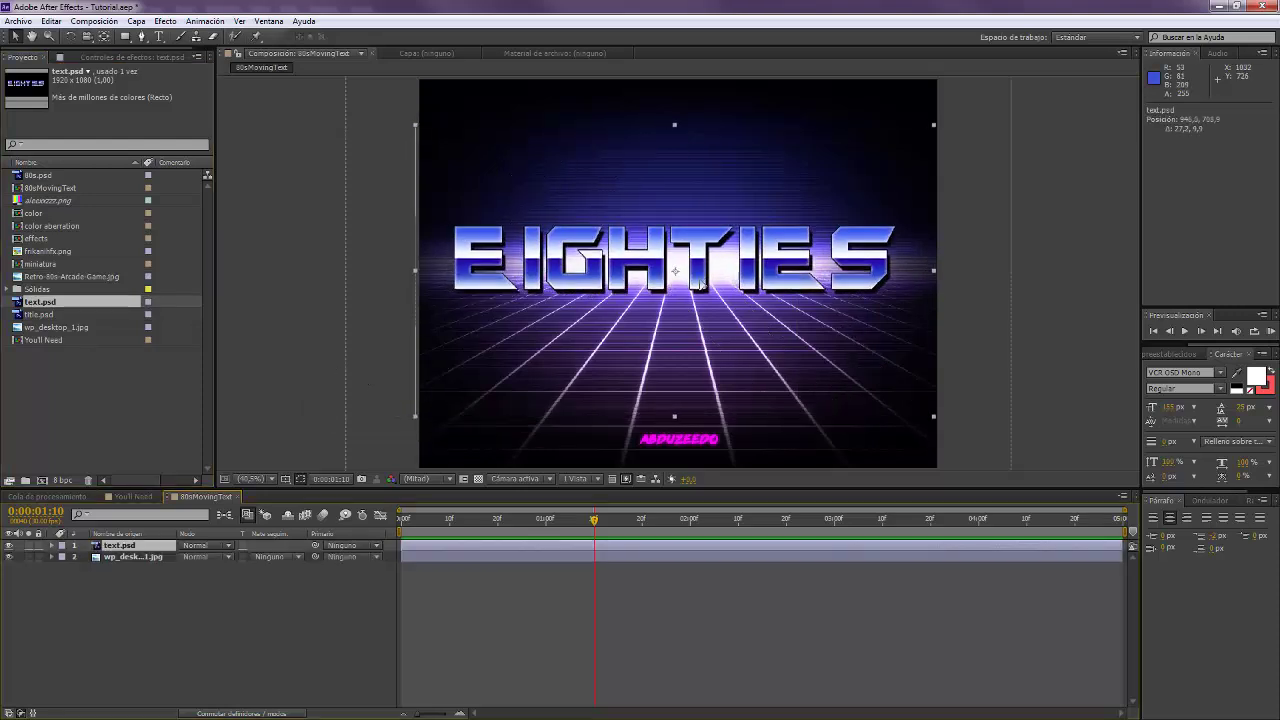
pyautogui.moveTo(701, 291); pyautogui.dragTo(700, 298)
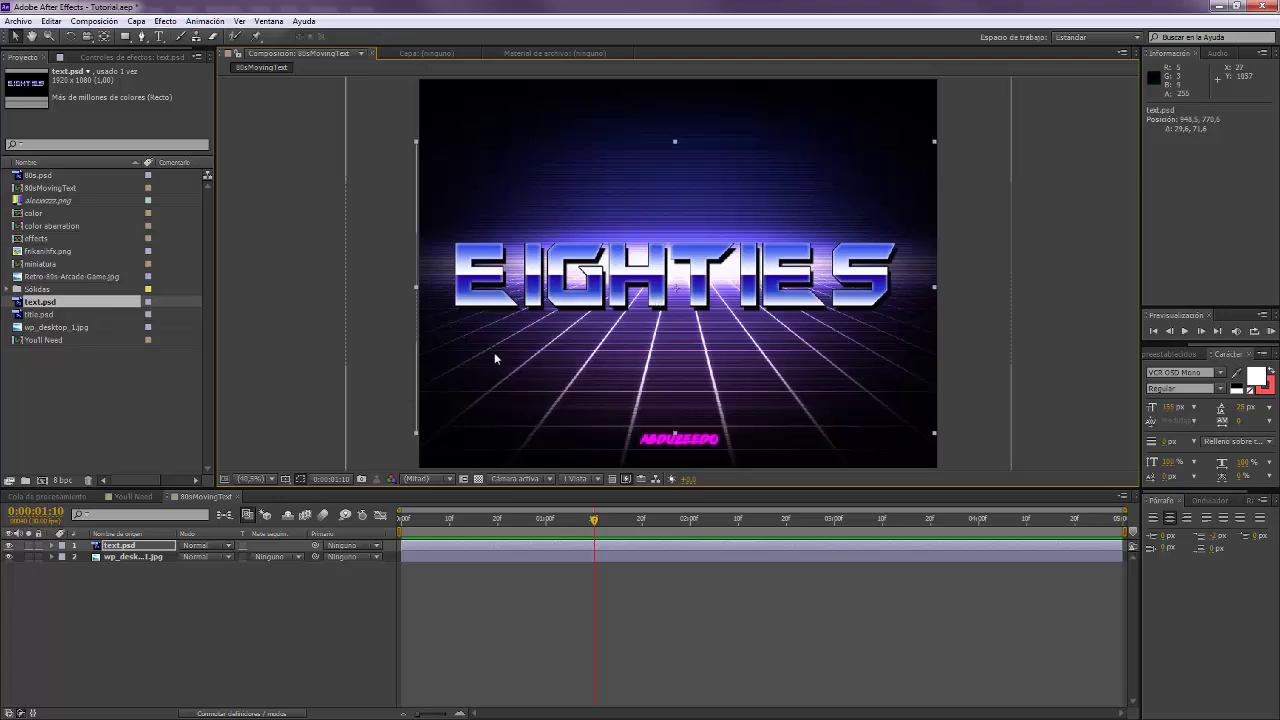
# - Nudge the grid background and the EIGHTIES text layer into position
pyautogui.click(133, 556)
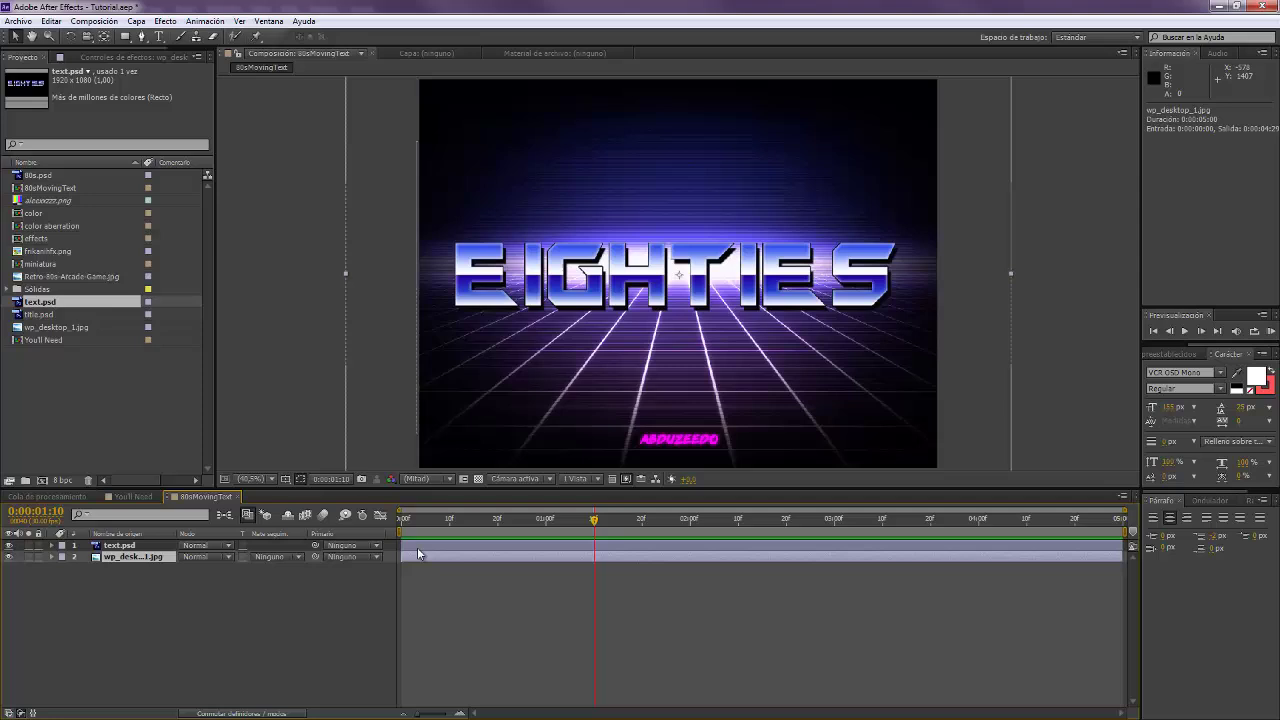
pyautogui.click(403, 519)
pyautogui.moveTo(570, 343); pyautogui.dragTo(561, 344)
pyautogui.click(446, 546)
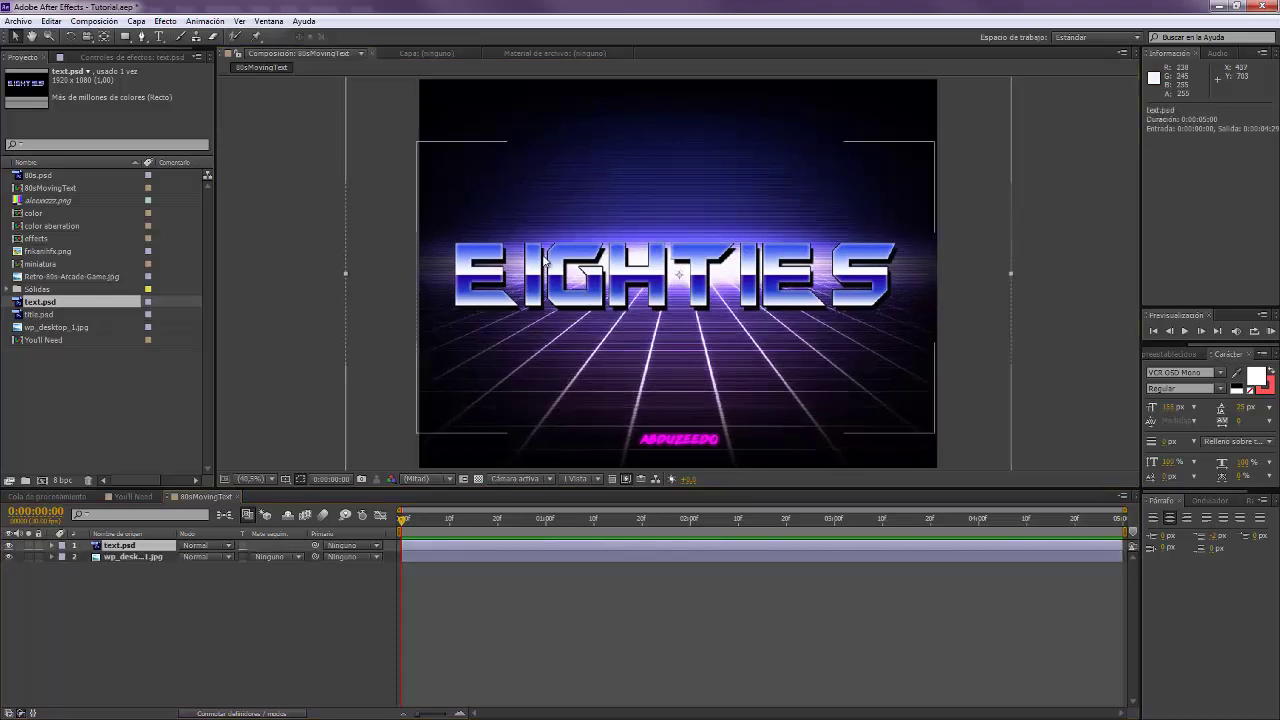
pyautogui.moveTo(535, 300); pyautogui.dragTo(534, 298)
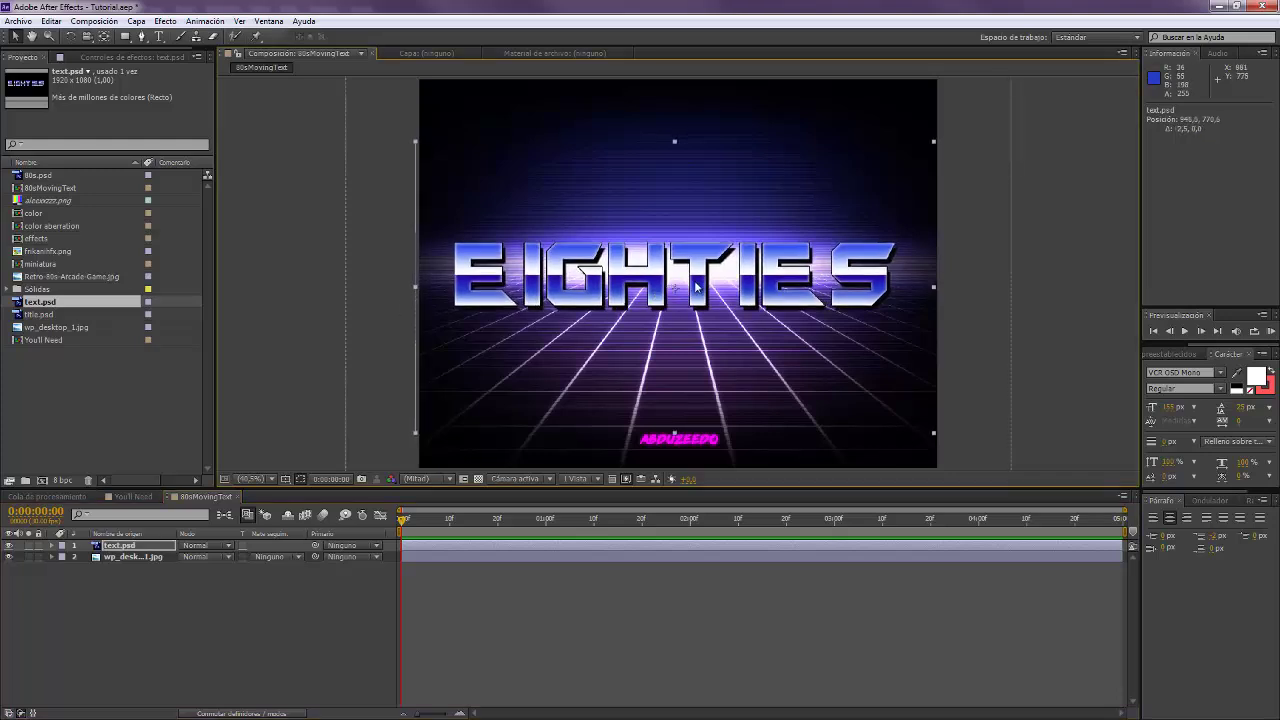
pyautogui.moveTo(696, 284); pyautogui.dragTo(699, 305)
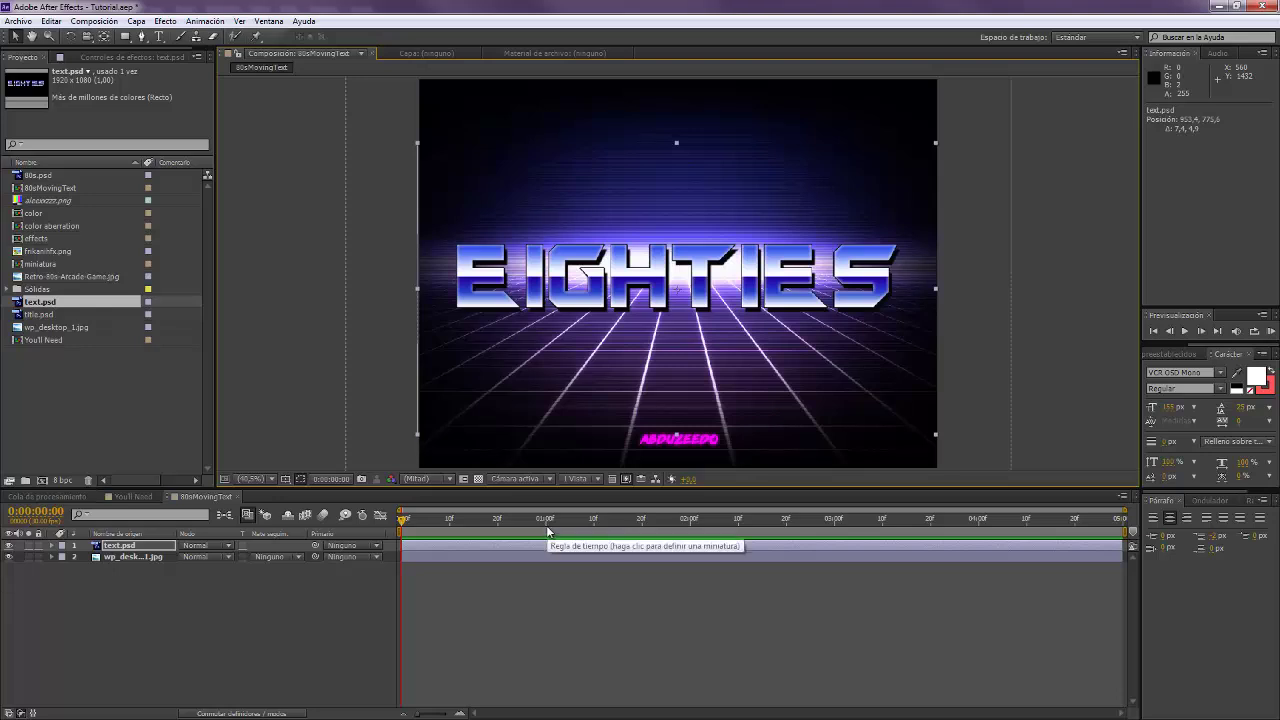
# - Keyframe the text's Position at 1 second, then move it off-screen left at 0:00
pyautogui.click(689, 531)
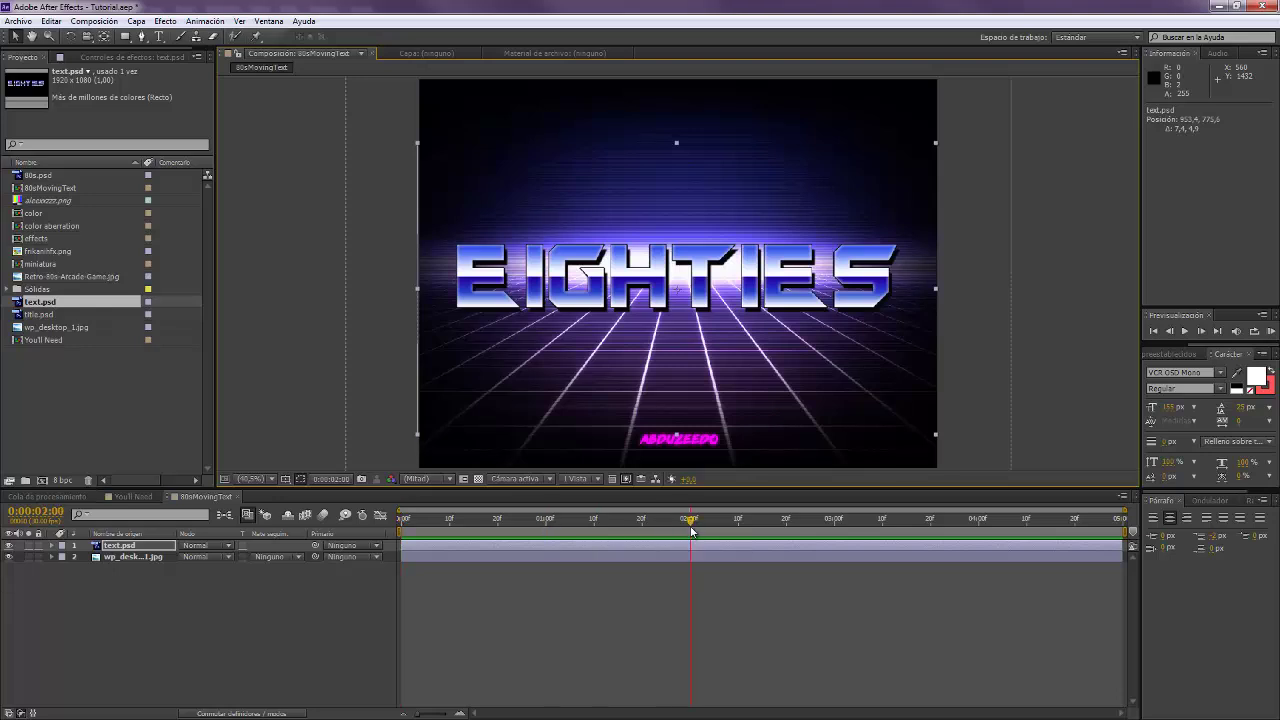
pyautogui.moveTo(691, 531); pyautogui.dragTo(544, 526)
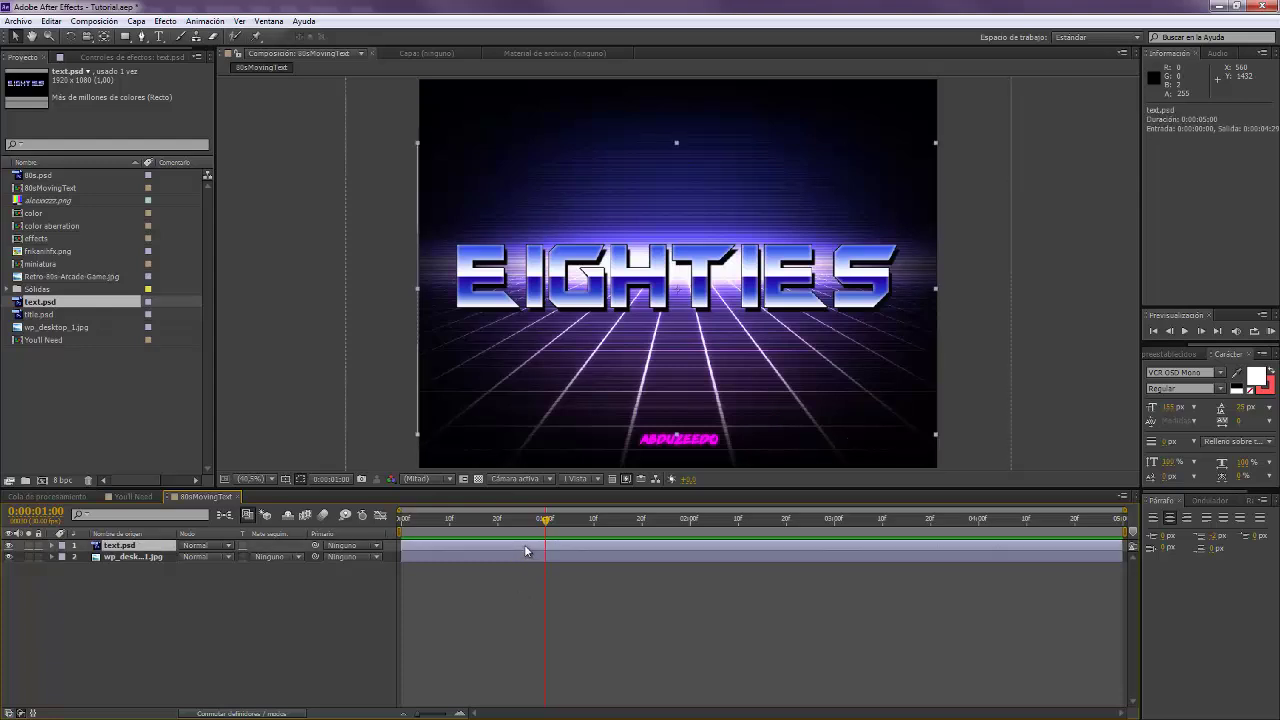
pyautogui.press('p')
pyautogui.click(87, 557)
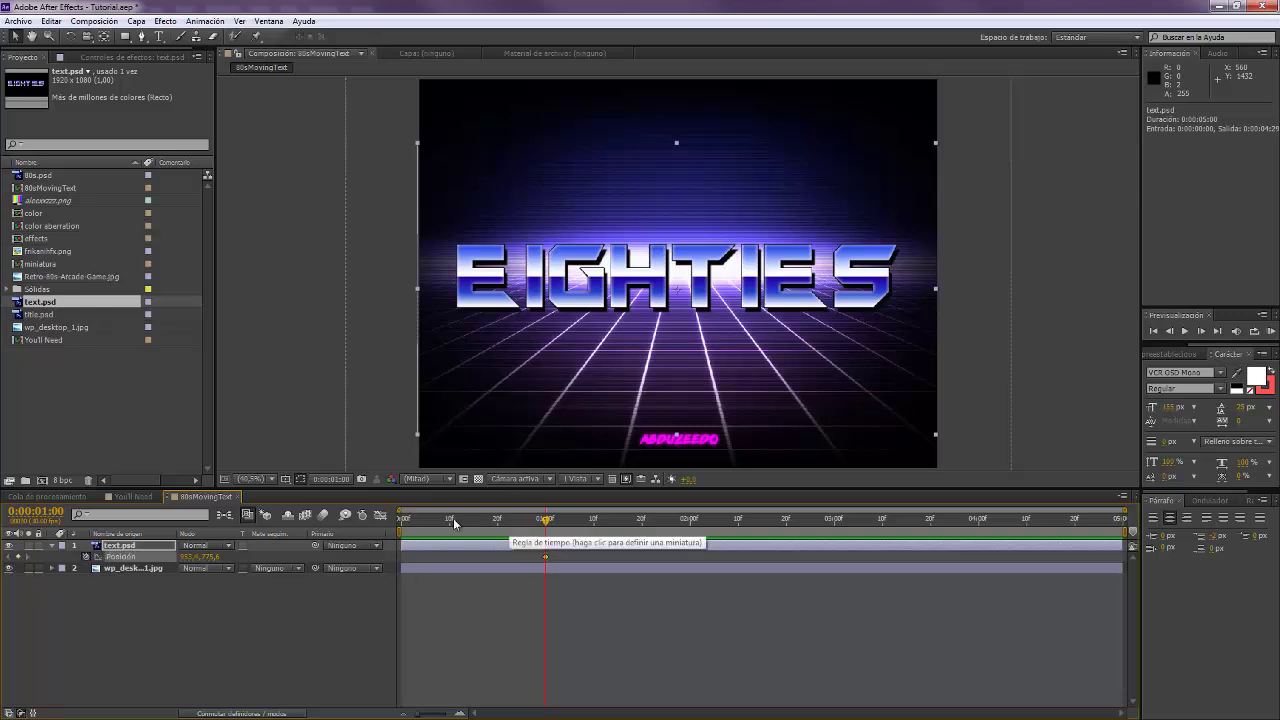
pyautogui.press('Home')
pyautogui.moveTo(417, 427)
pyautogui.mouseDown()
pyautogui.moveTo(529, 323)
pyautogui.moveTo(666, 289)
pyautogui.moveTo(531, 285)
pyautogui.moveTo(259, 387)
pyautogui.moveTo(174, 398)
pyautogui.mouseUp()
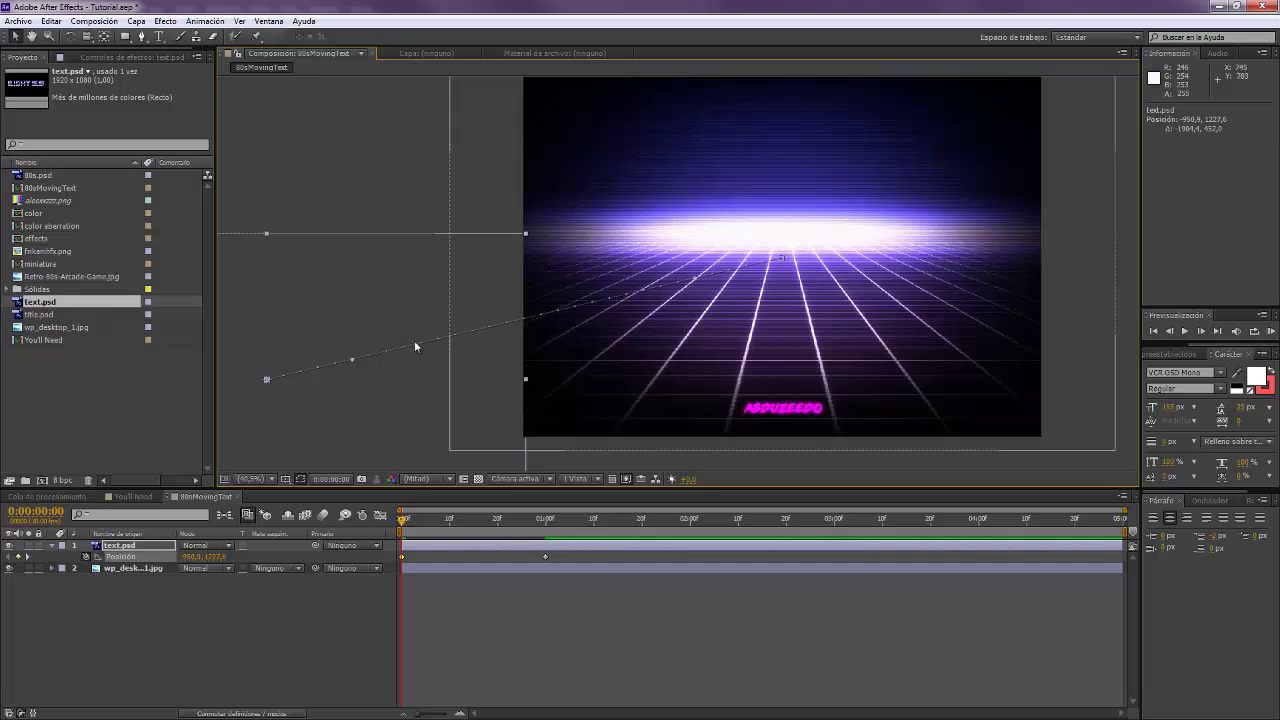
pyautogui.moveTo(366, 357); pyautogui.dragTo(337, 343)
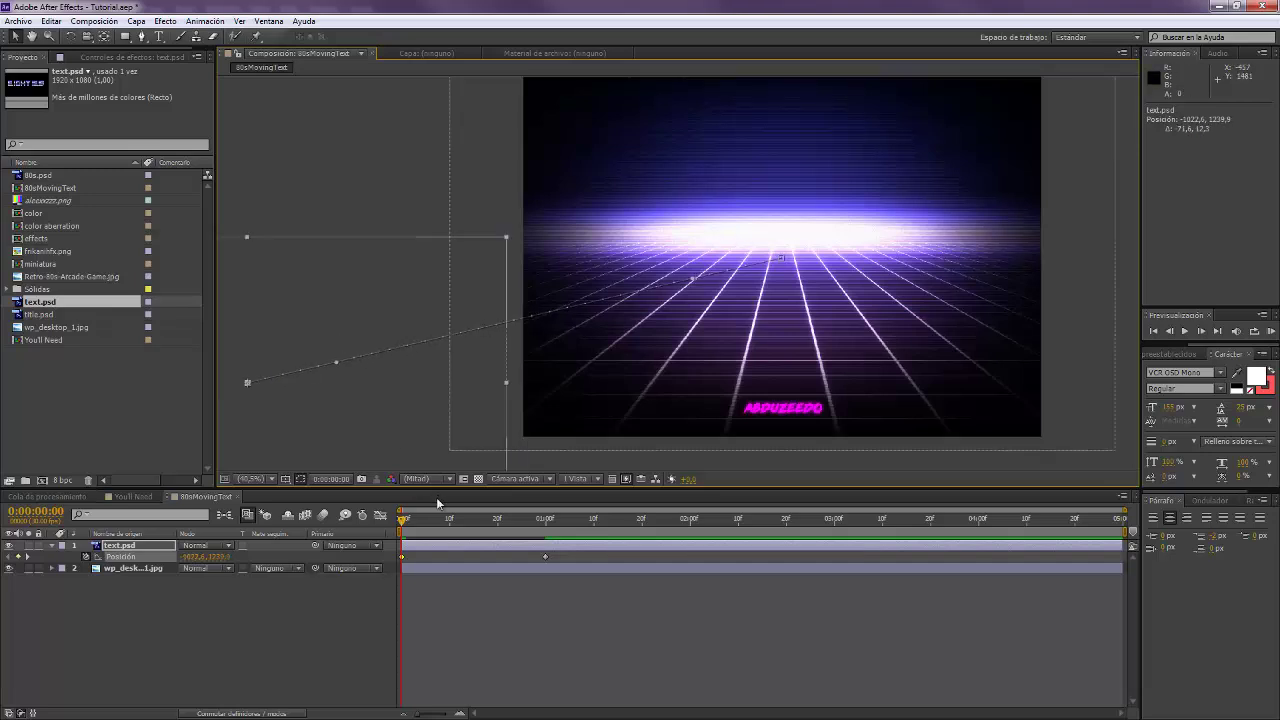
pyautogui.moveTo(405, 521); pyautogui.dragTo(477, 518)
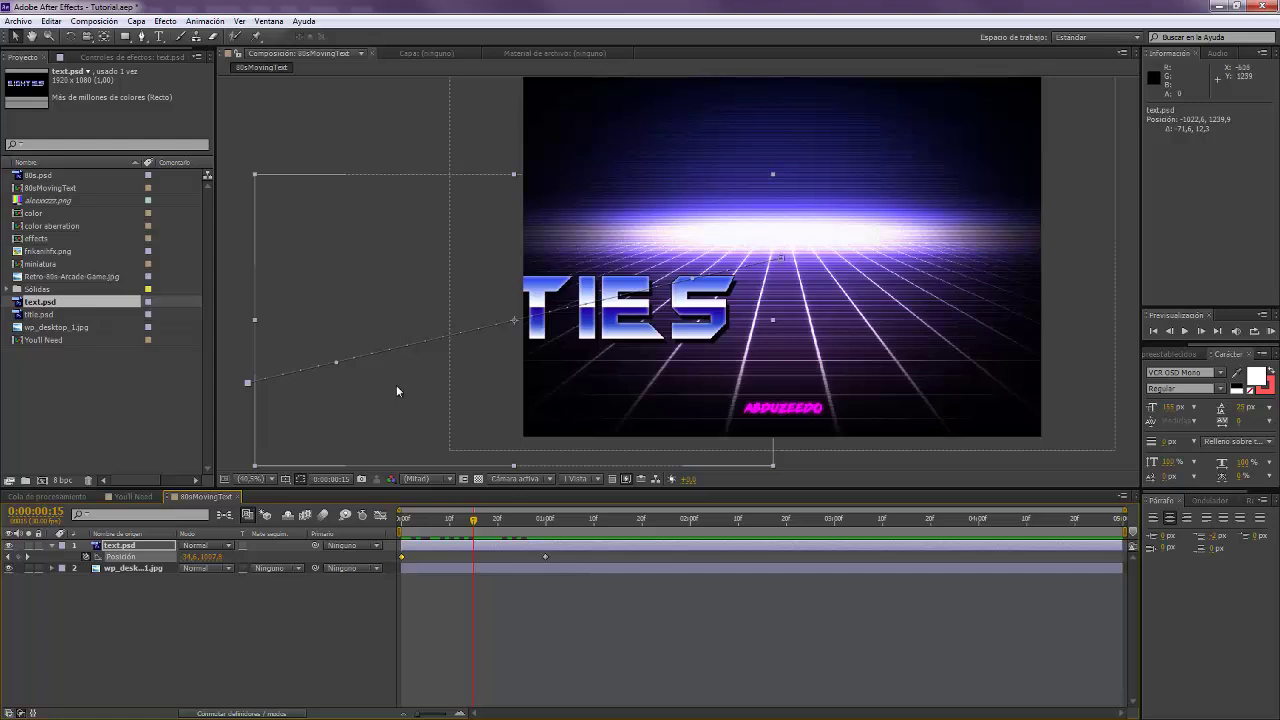
# - Drag the Bezier handles at the first and last Position keyframes to bend the EIGHTIES path
pyautogui.click(454, 548)
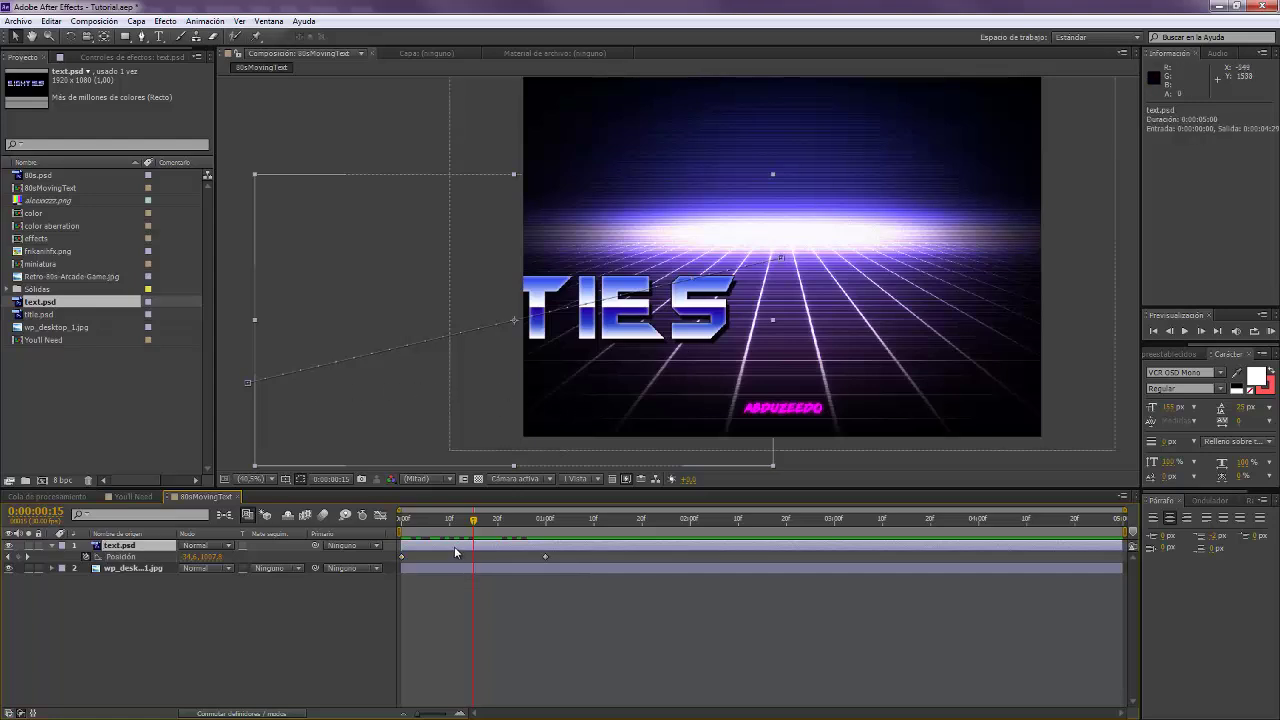
pyautogui.click(402, 557)
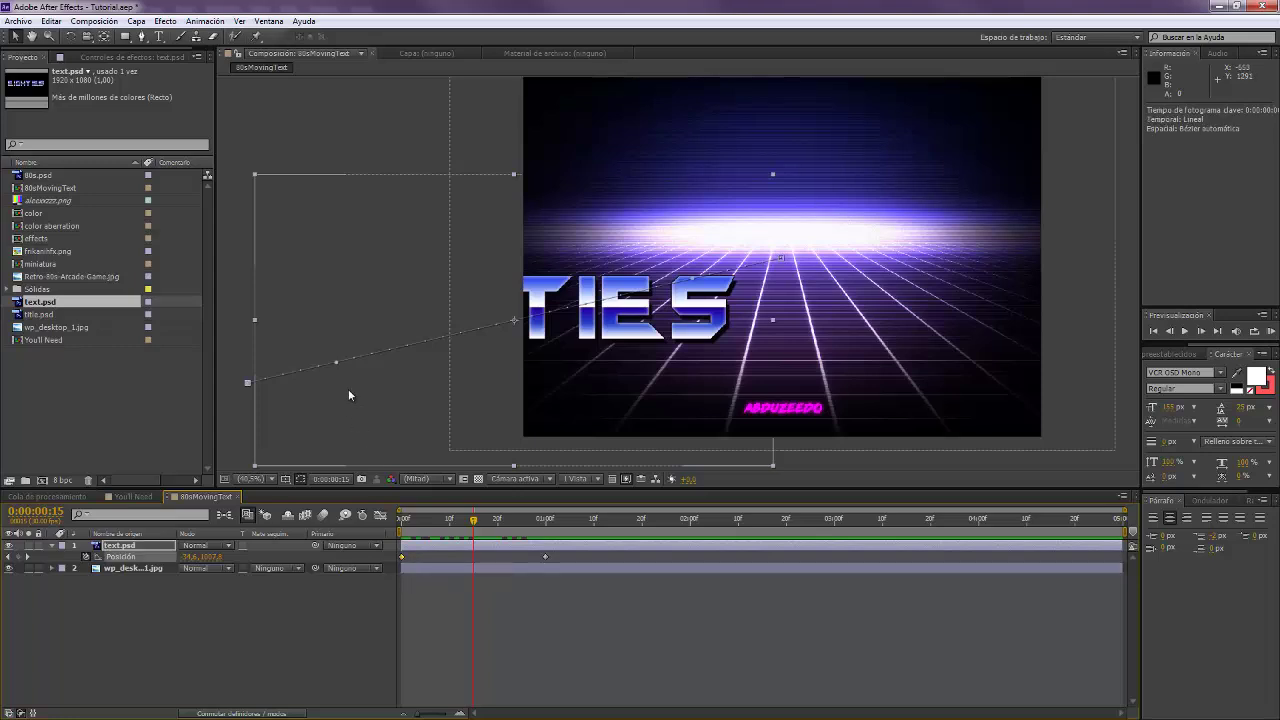
pyautogui.moveTo(336, 367); pyautogui.dragTo(463, 382)
pyautogui.moveTo(691, 283); pyautogui.dragTo(621, 382)
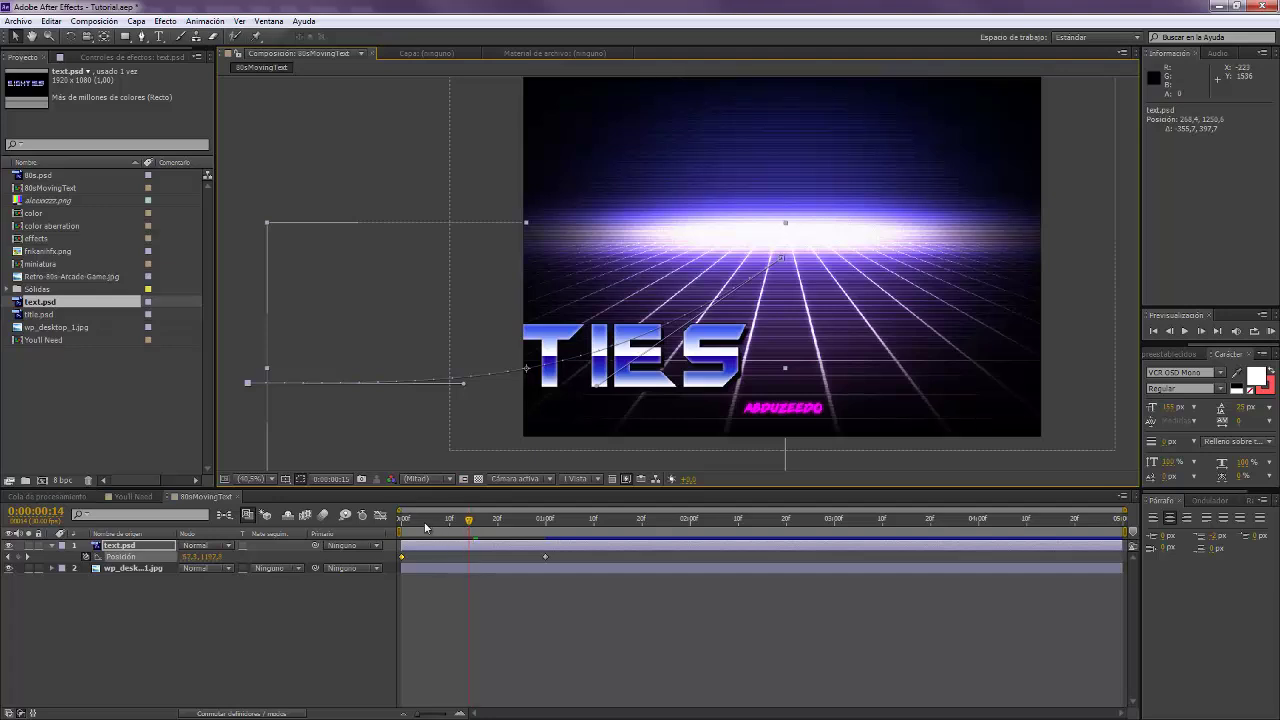
pyautogui.moveTo(473, 519)
pyautogui.mouseDown()
pyautogui.moveTo(408, 519)
pyautogui.moveTo(565, 519)
pyautogui.moveTo(480, 521)
pyautogui.mouseUp()
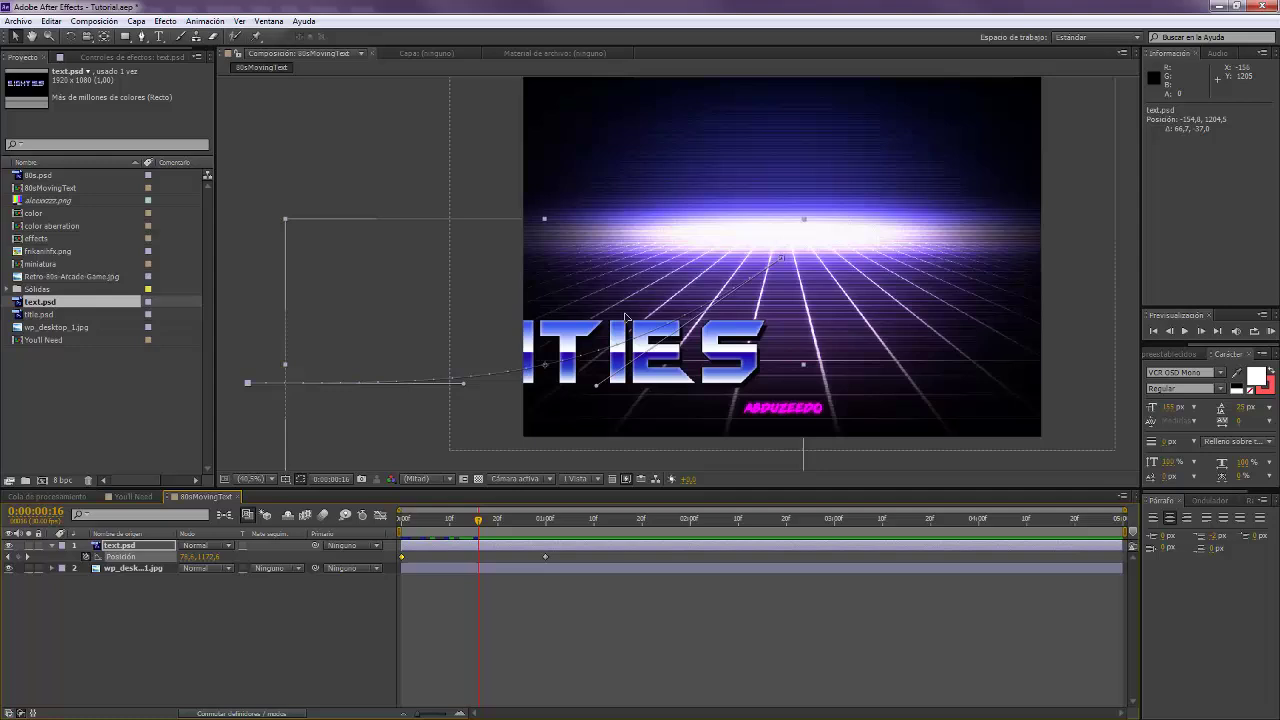
pyautogui.moveTo(625, 317); pyautogui.dragTo(620, 285)
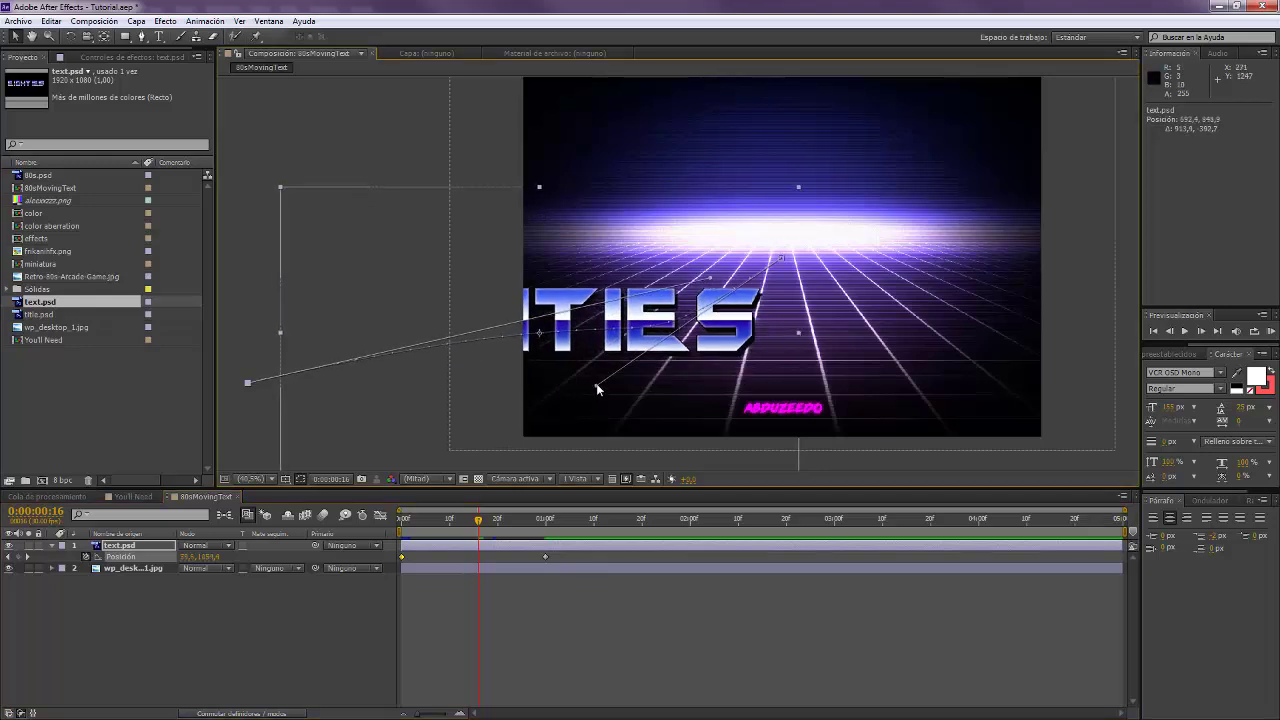
pyautogui.moveTo(597, 388); pyautogui.dragTo(570, 386)
# - Refine the path into a lower arc, replaying the slide-in from the start to check it
pyautogui.press('Home')
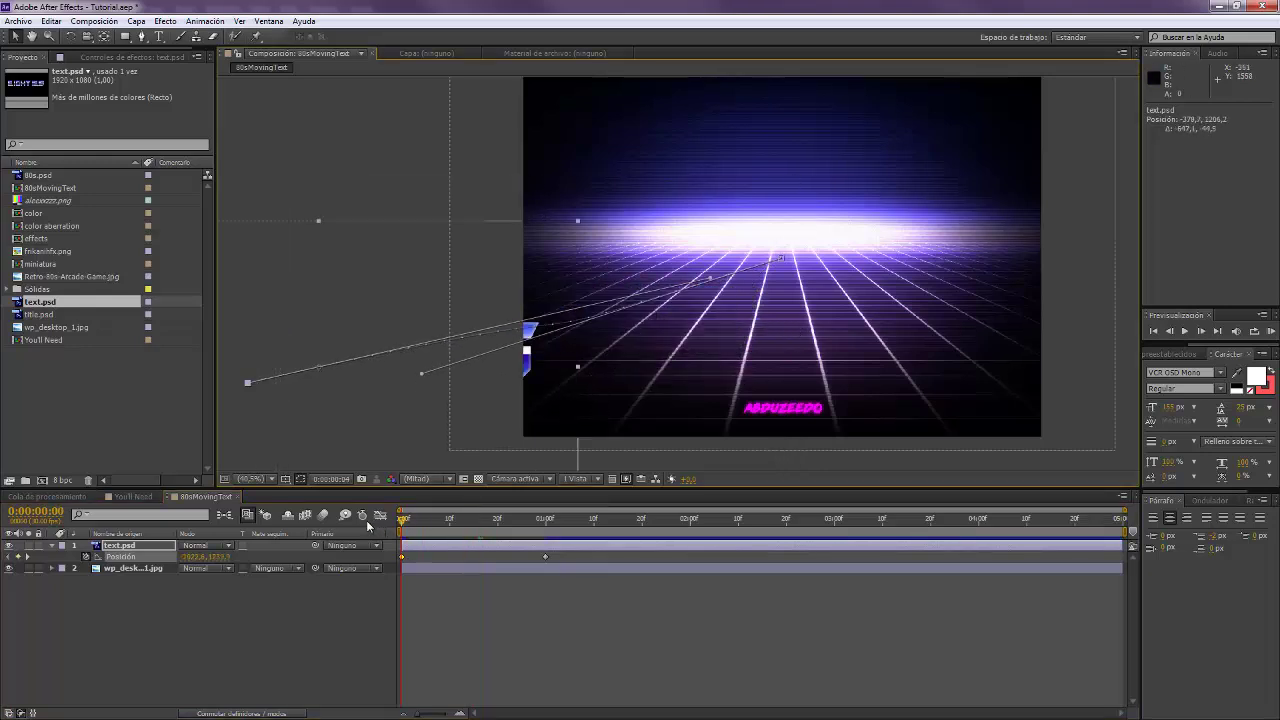
pyautogui.moveTo(402, 518); pyautogui.dragTo(490, 508)
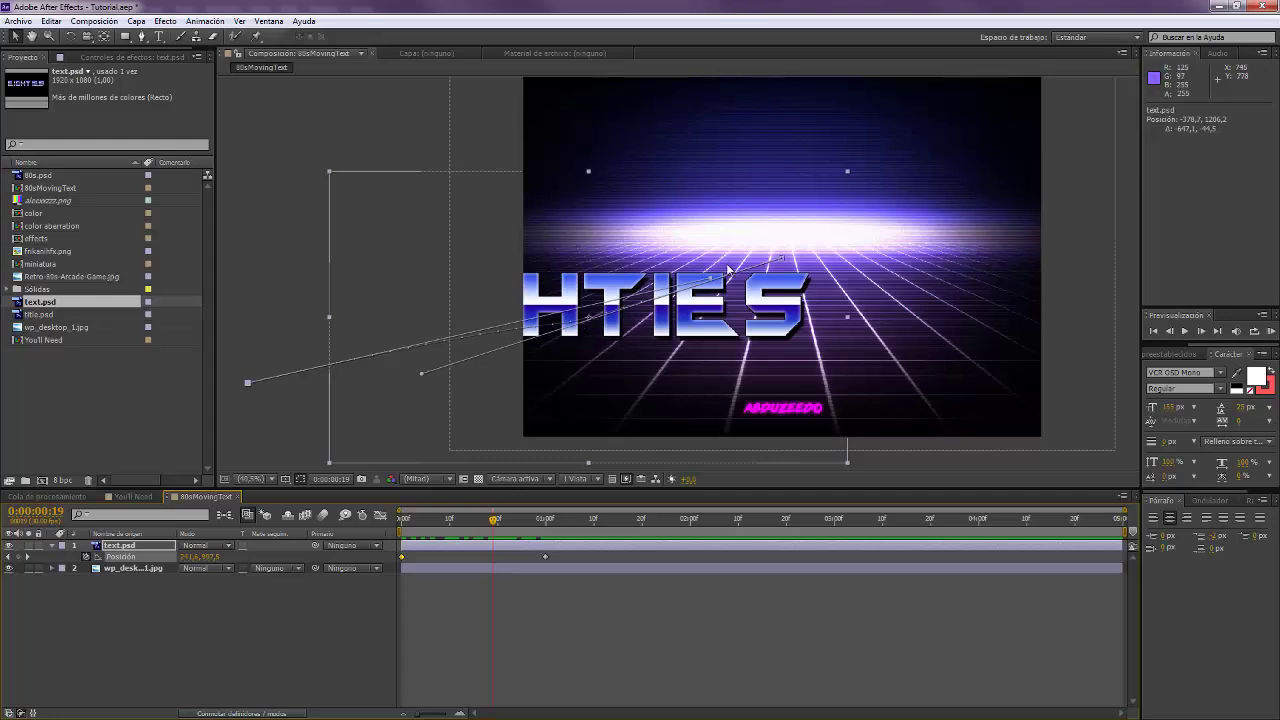
pyautogui.moveTo(780, 258); pyautogui.dragTo(876, 202)
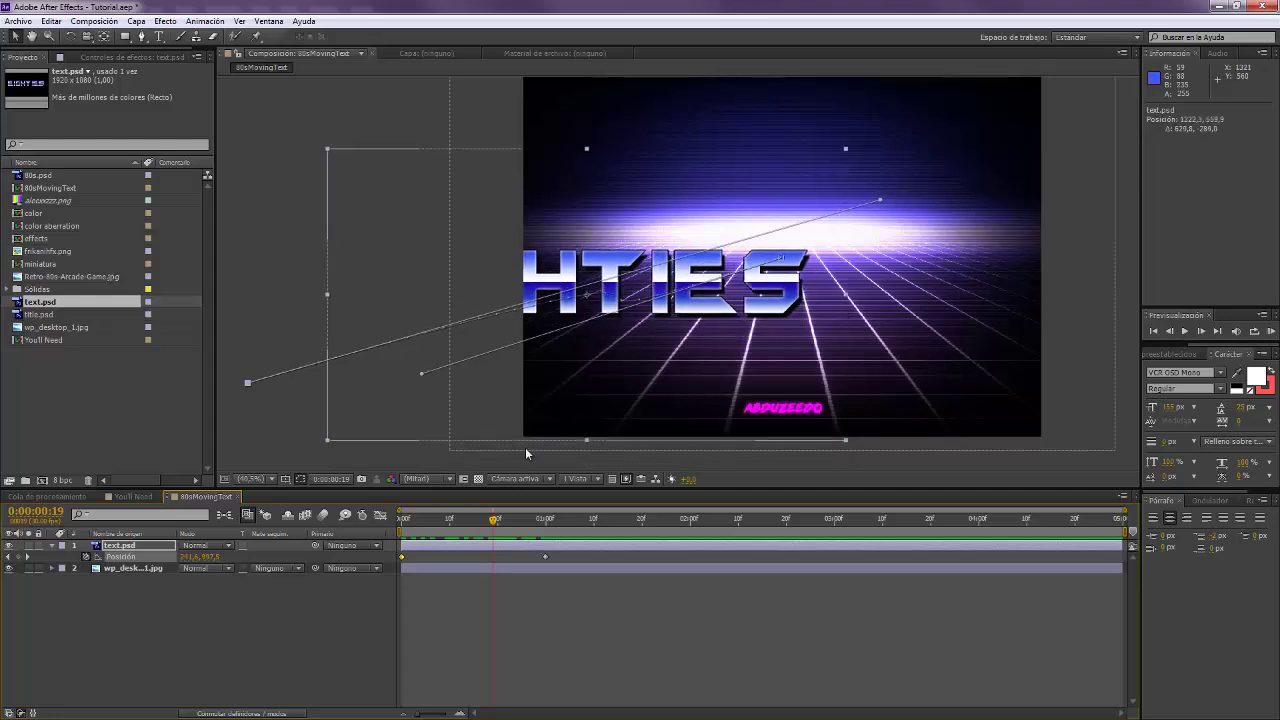
pyautogui.moveTo(496, 520); pyautogui.dragTo(531, 521)
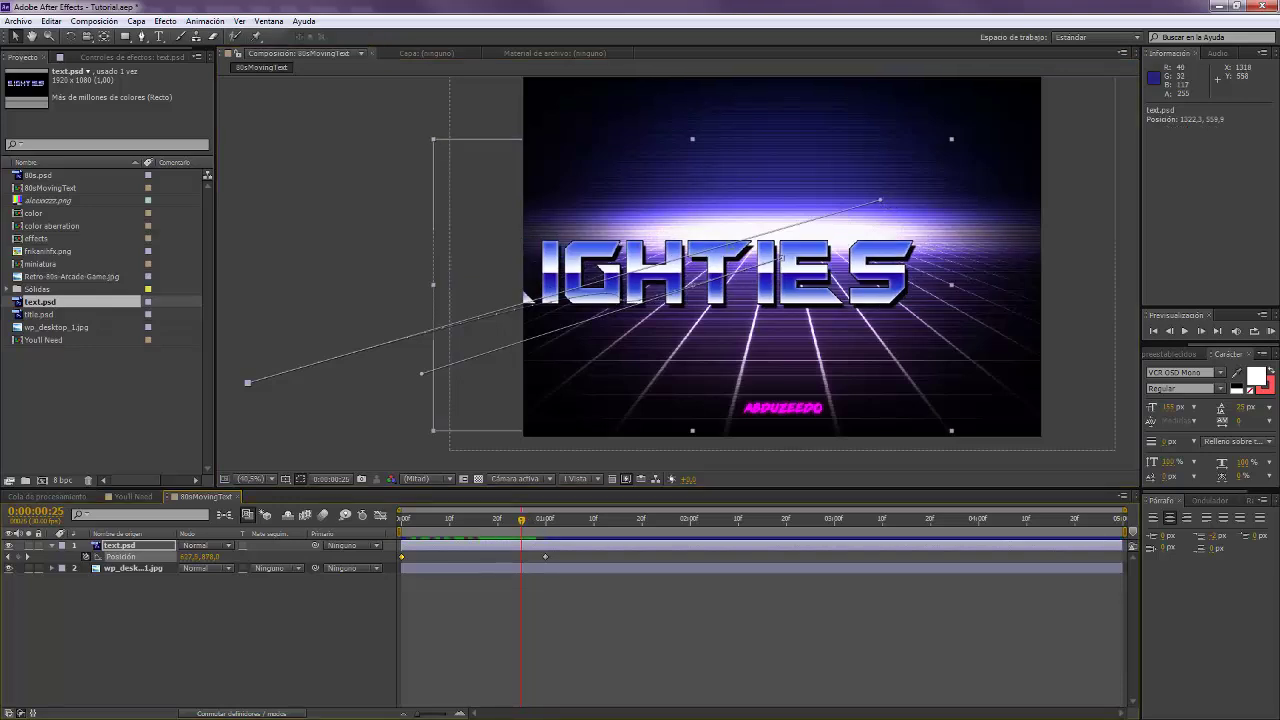
pyautogui.moveTo(880, 200); pyautogui.dragTo(519, 371)
pyautogui.moveTo(688, 361); pyautogui.dragTo(697, 355)
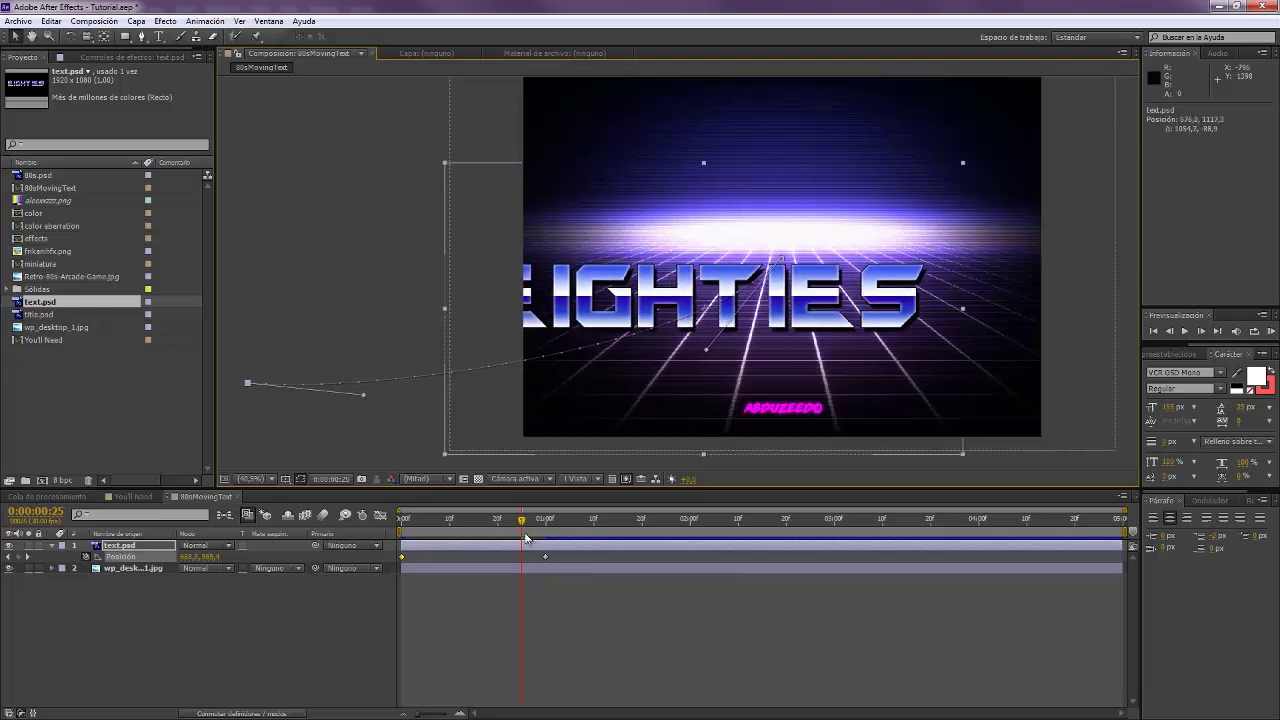
pyautogui.moveTo(524, 532)
pyautogui.mouseDown()
pyautogui.moveTo(368, 528)
pyautogui.moveTo(545, 530)
pyautogui.mouseUp()
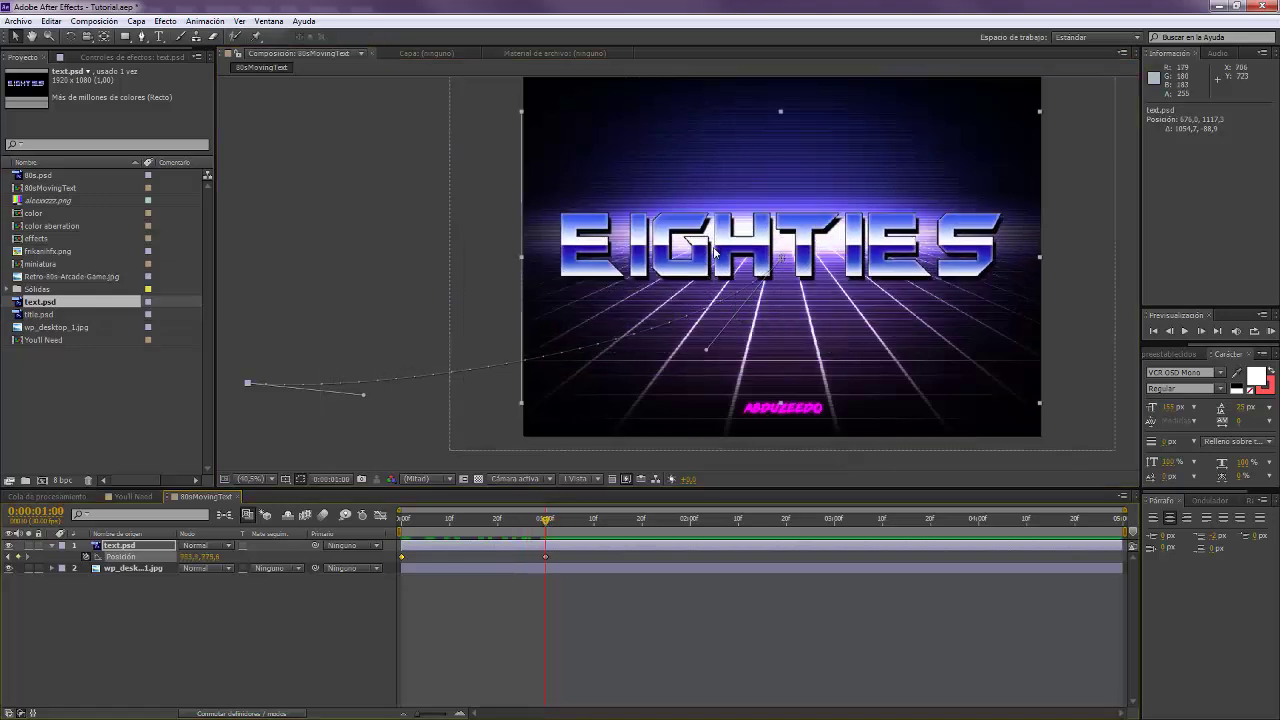
pyautogui.moveTo(752, 333); pyautogui.dragTo(666, 365)
# - Duplicate the EIGHTIES layer and give the copy 50% opacity, zooming the timeline to frame level
pyautogui.click(519, 548)
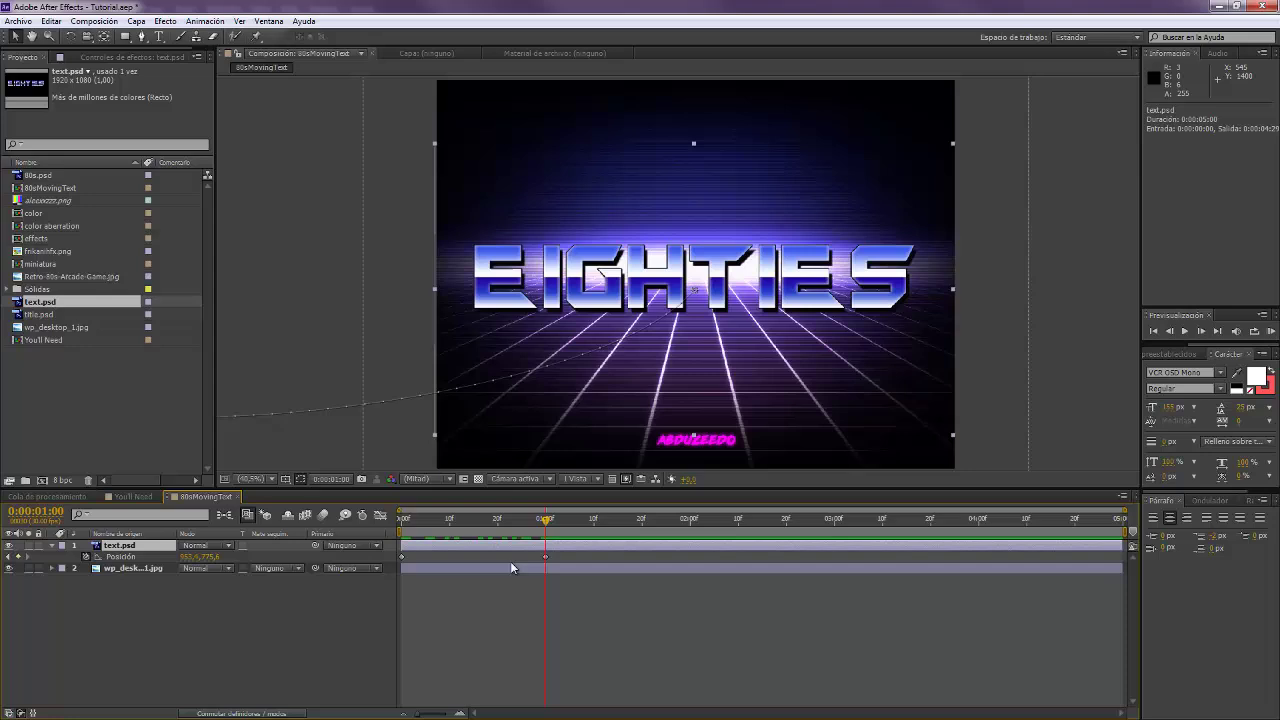
pyautogui.hotkey('ctrl', 'd')
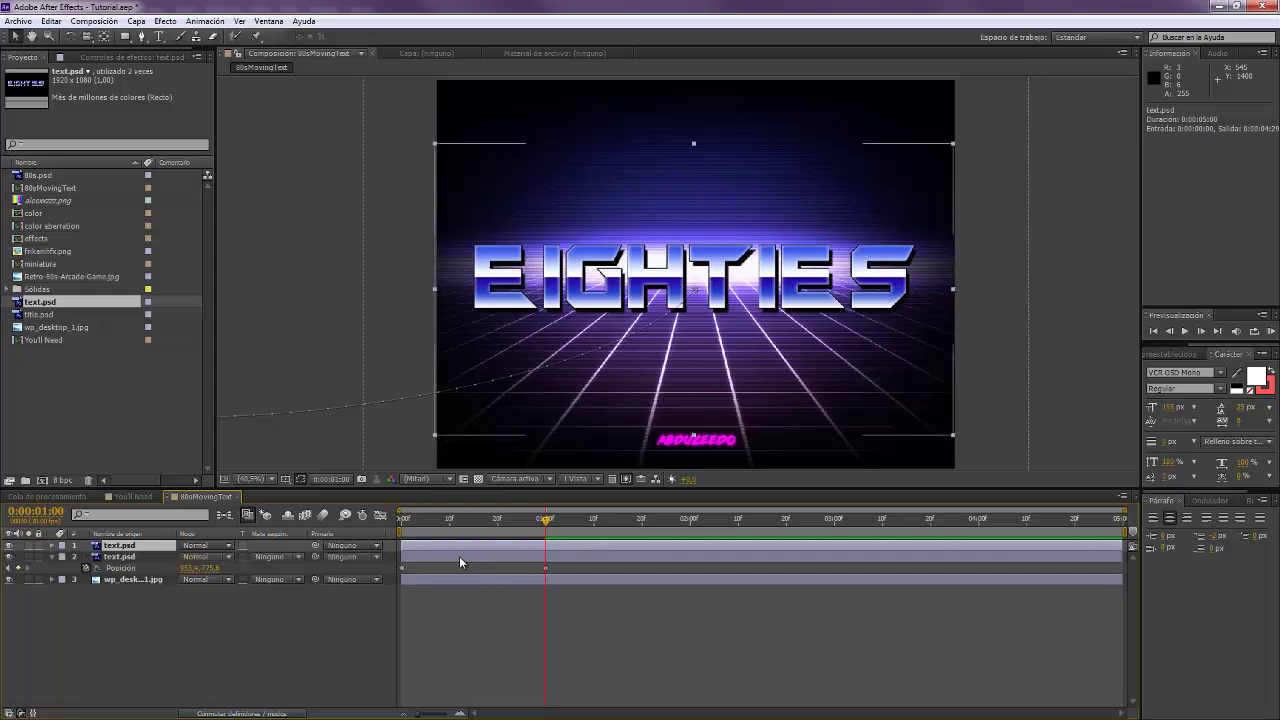
pyautogui.click(459, 556)
pyautogui.press('t')
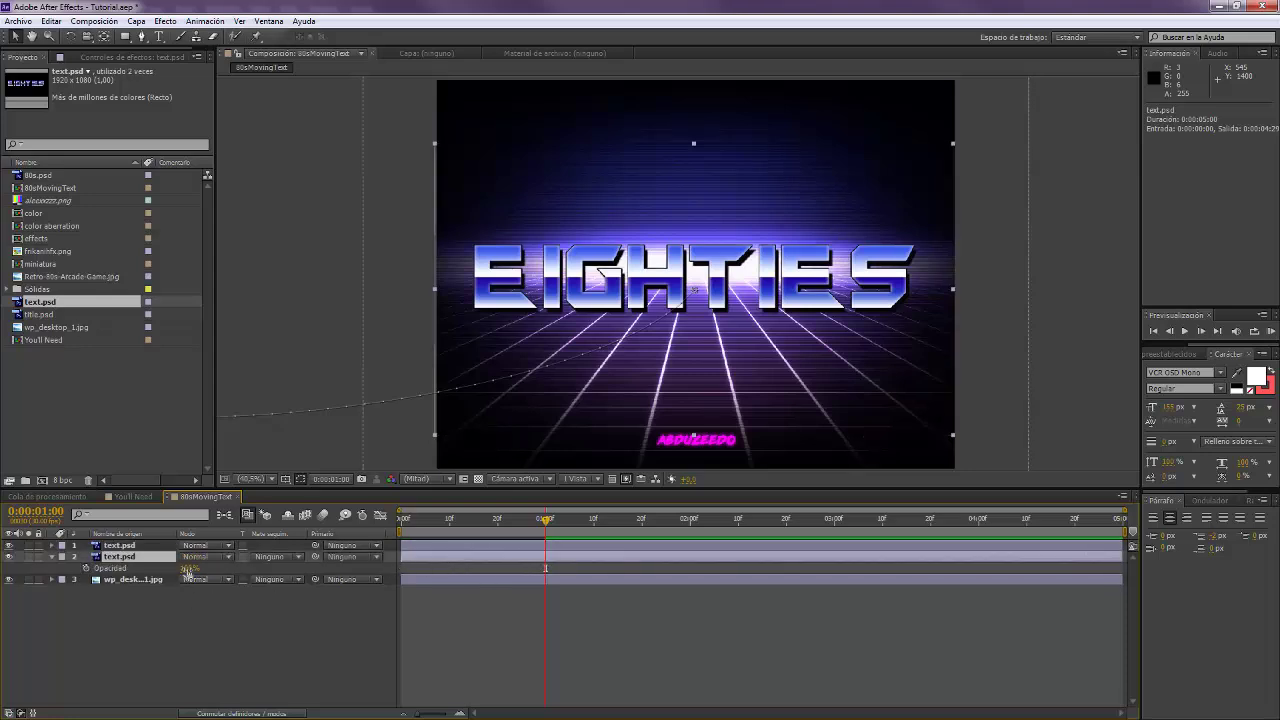
pyautogui.press('Return')
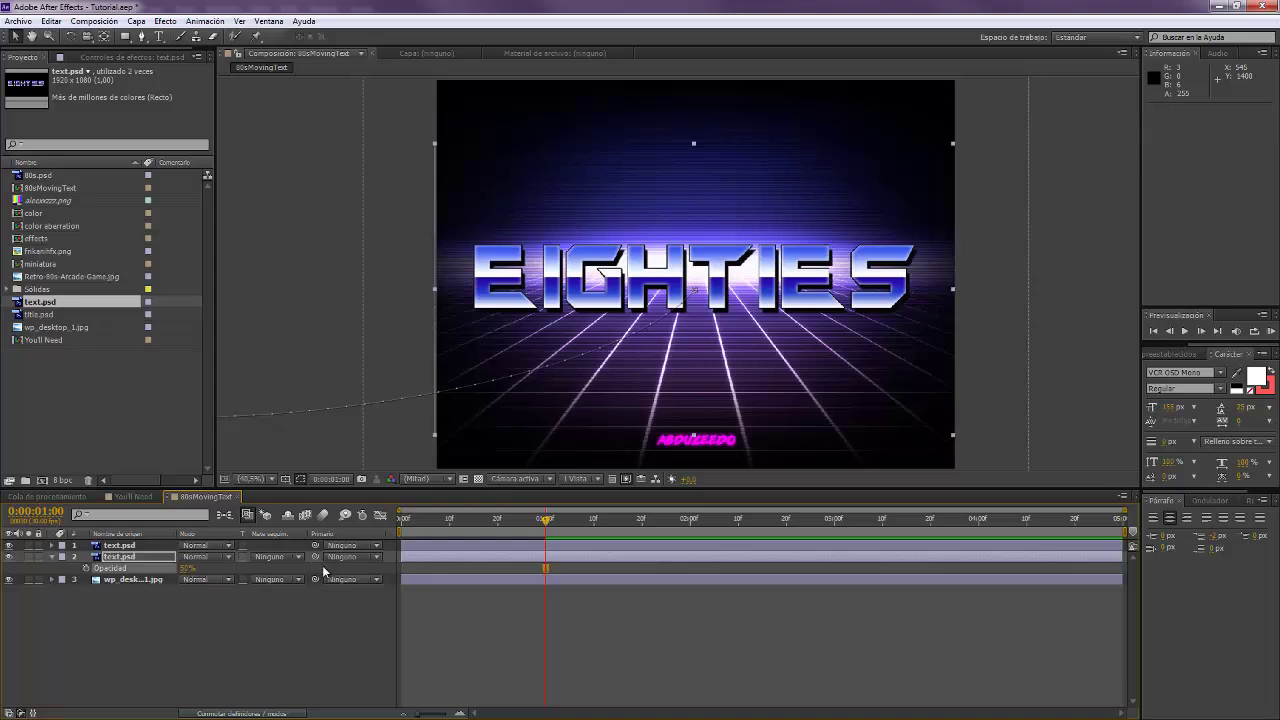
pyautogui.click(459, 714)
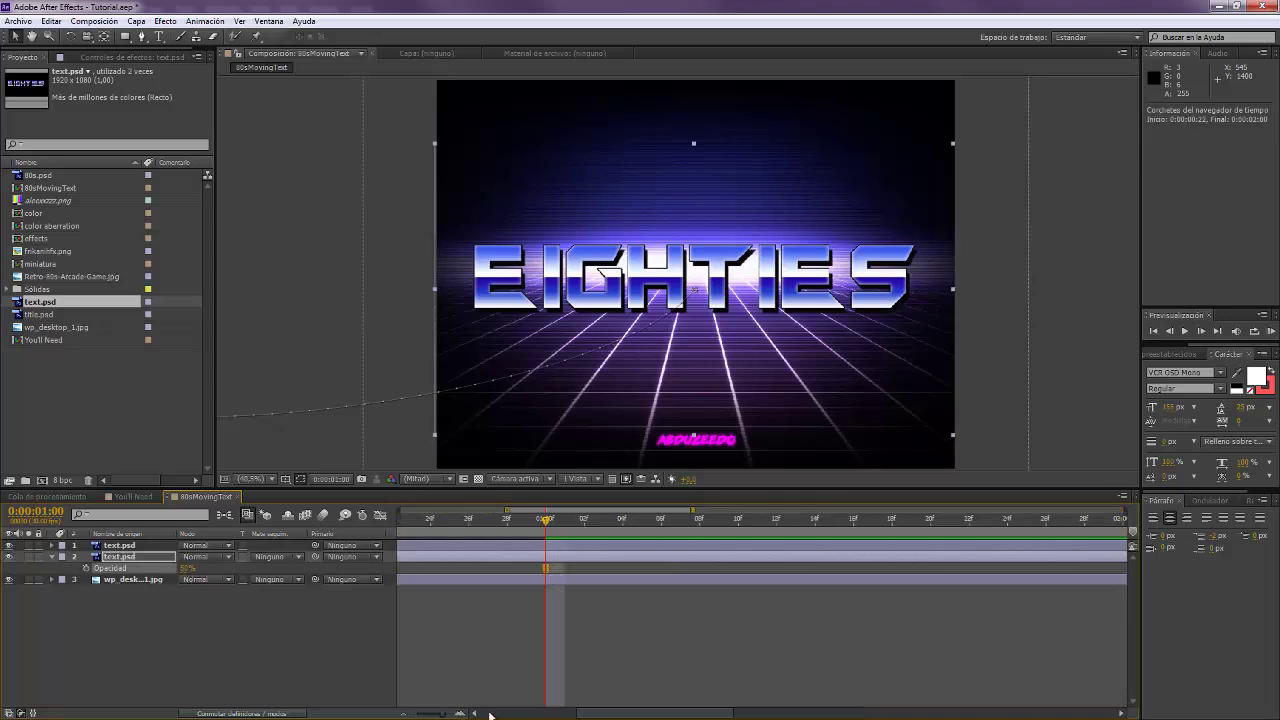
pyautogui.moveTo(622, 716); pyautogui.dragTo(528, 716)
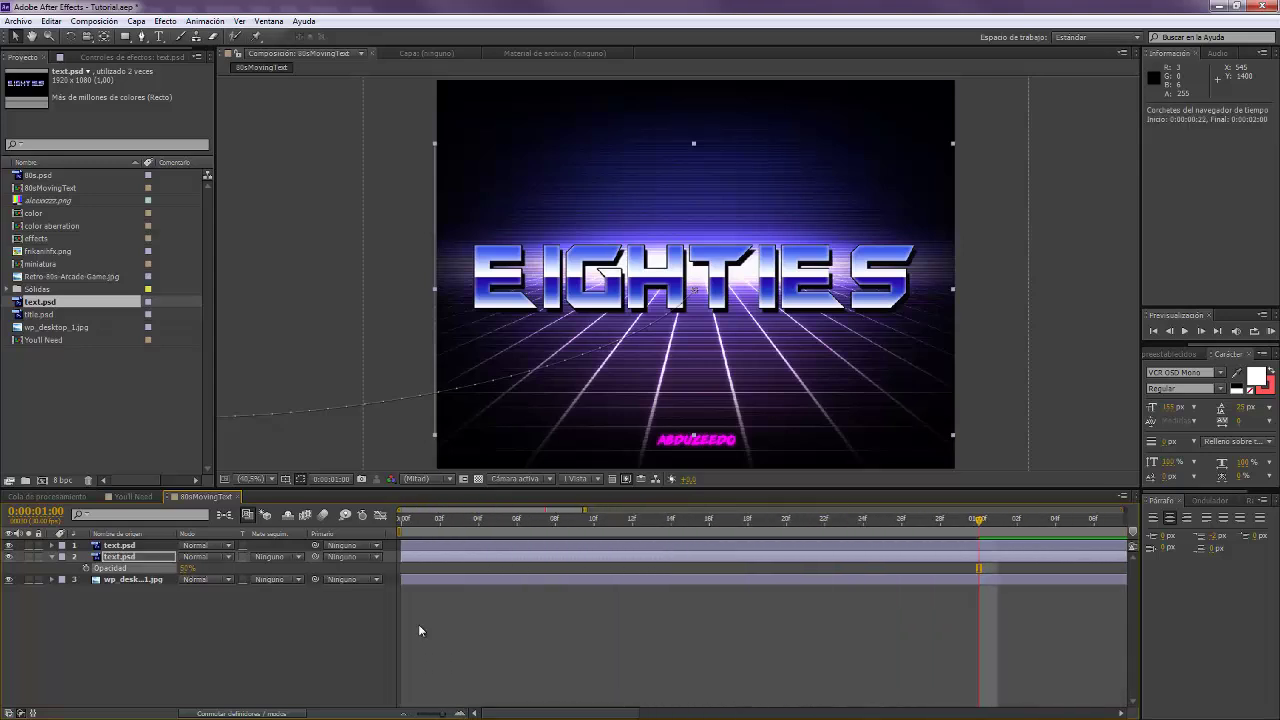
# - Delay each new copy one frame later than the previous, duplicating again for further trail steps
pyautogui.click(419, 561)
pyautogui.moveTo(425, 561); pyautogui.dragTo(429, 562)
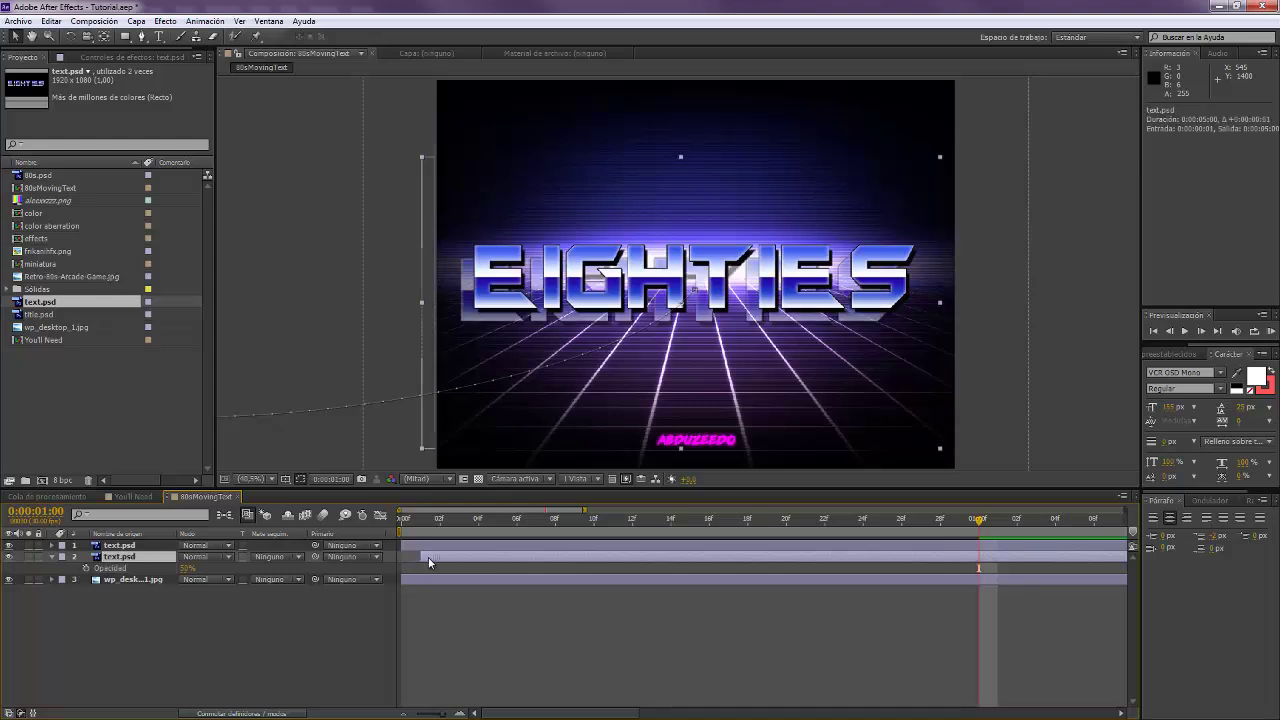
pyautogui.hotkey('ctrl', 'd')
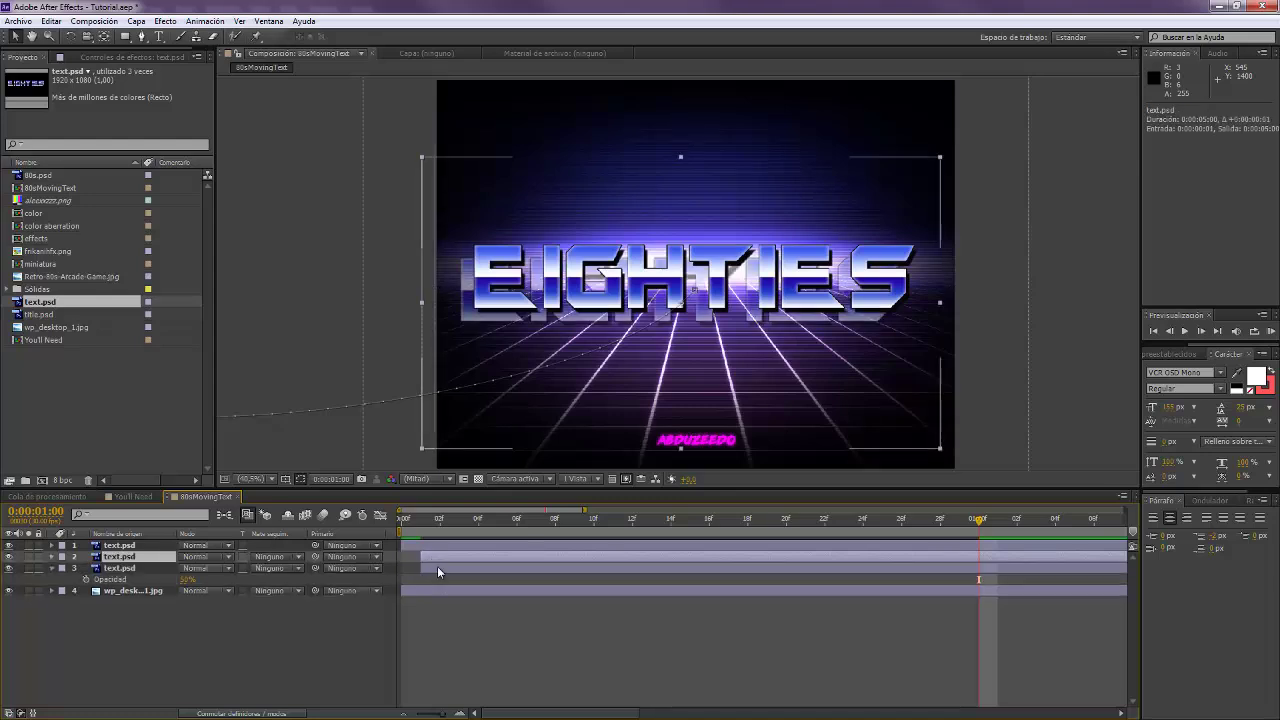
pyautogui.click(437, 566)
pyautogui.moveTo(443, 570); pyautogui.dragTo(547, 628)
pyautogui.hotkey('ctrl', 'd')
pyautogui.hotkey('ctrl', 'd')
pyautogui.hotkey('ctrl', 'd')
pyautogui.hotkey('ctrl', 'd')
pyautogui.hotkey('ctrl', 'd')
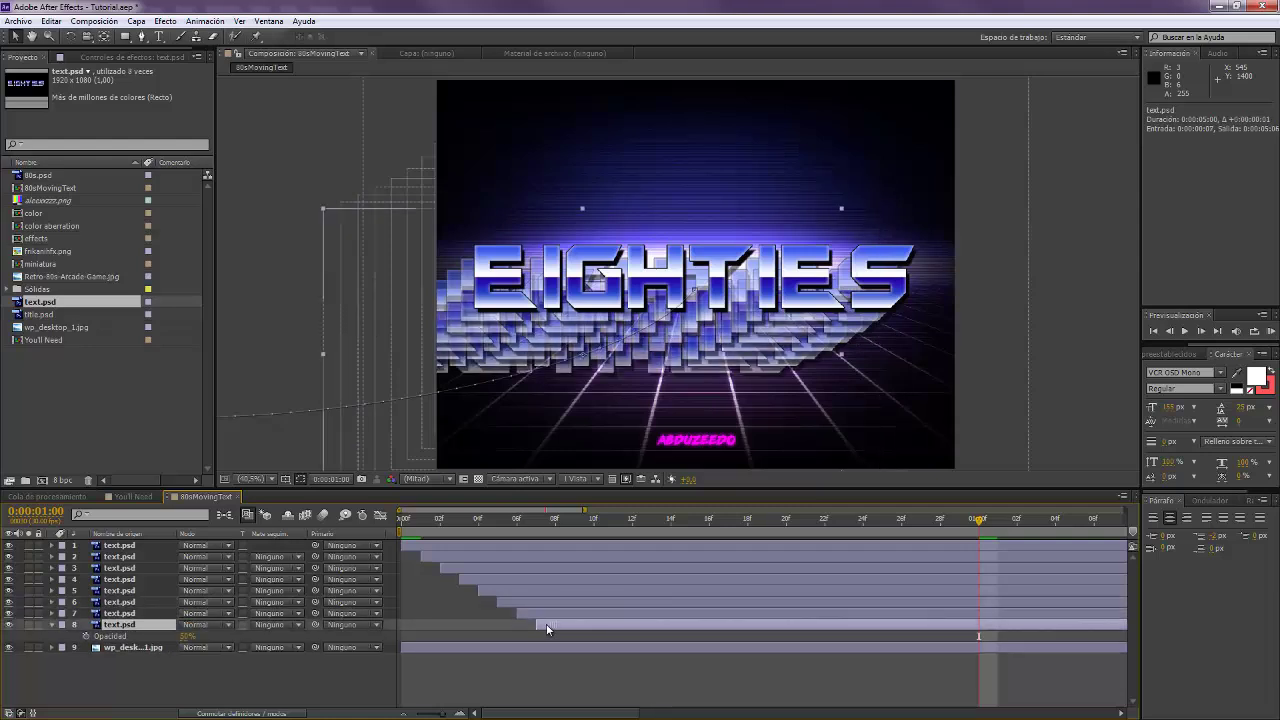
pyautogui.click(401, 519)
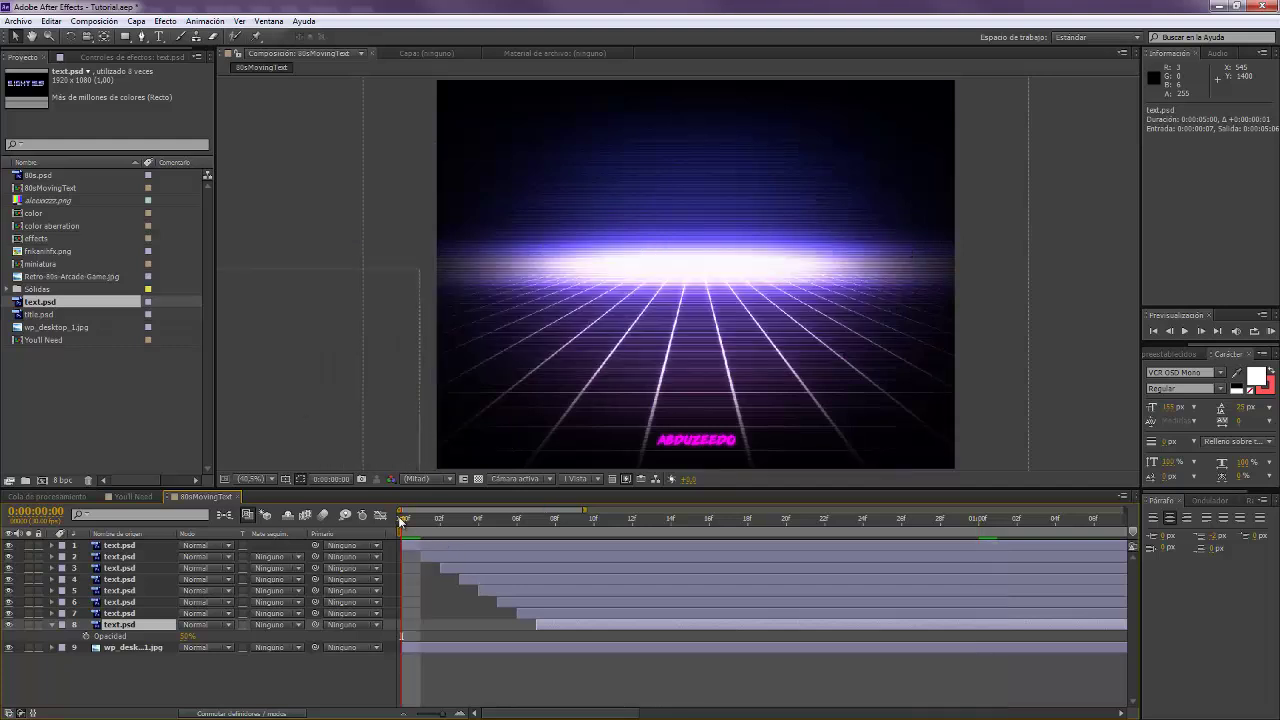
pyautogui.moveTo(415, 522); pyautogui.dragTo(822, 536)
pyautogui.press(';')
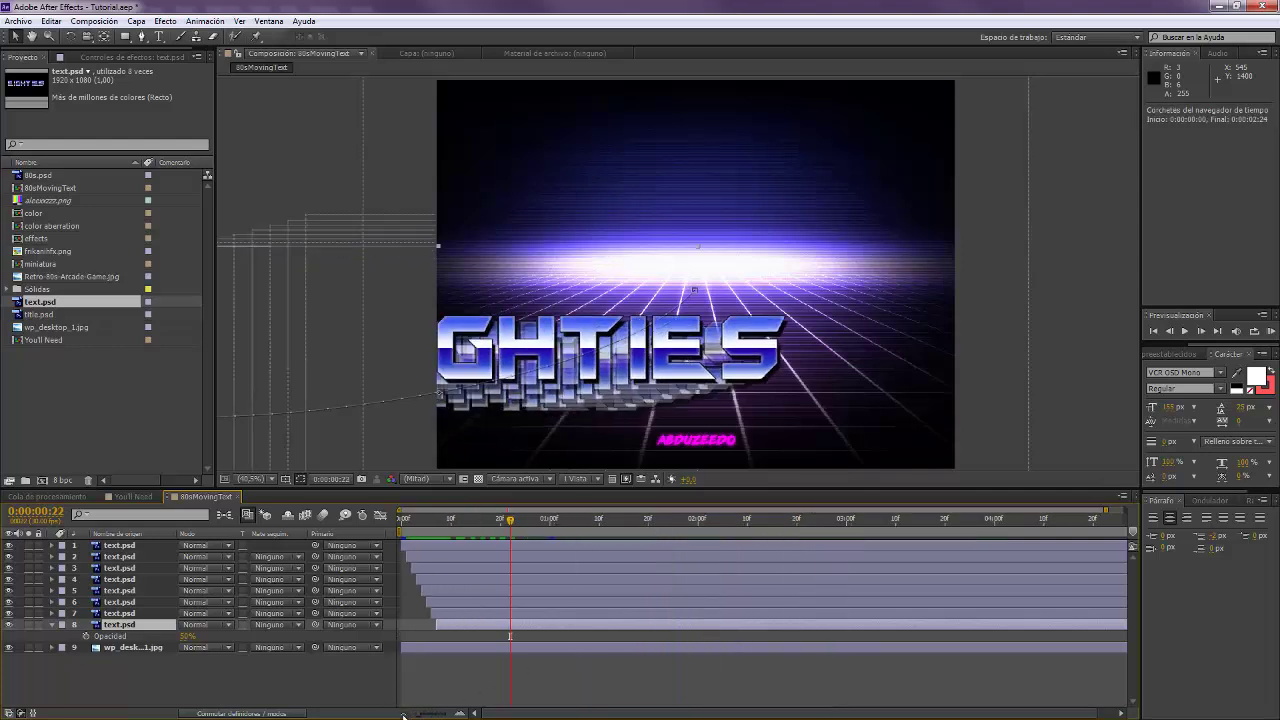
pyautogui.click(1270, 331)
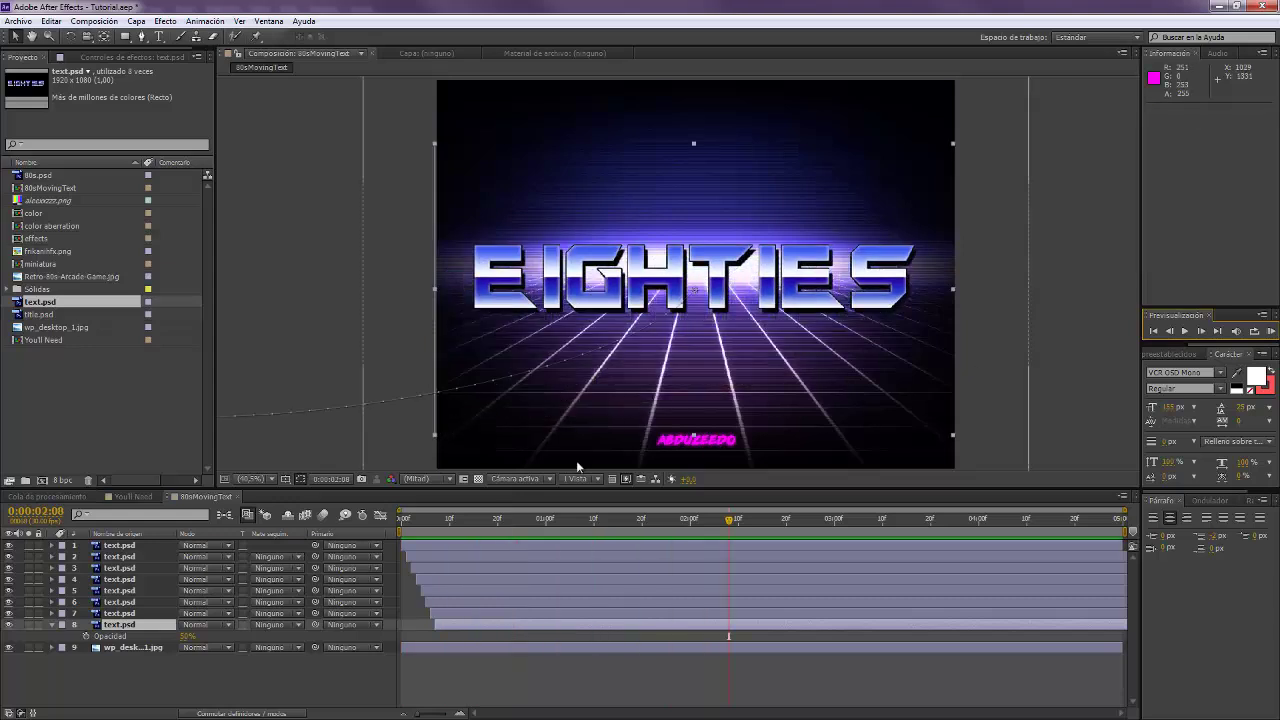
pyautogui.click(408, 519)
pyautogui.moveTo(436, 521); pyautogui.dragTo(570, 534)
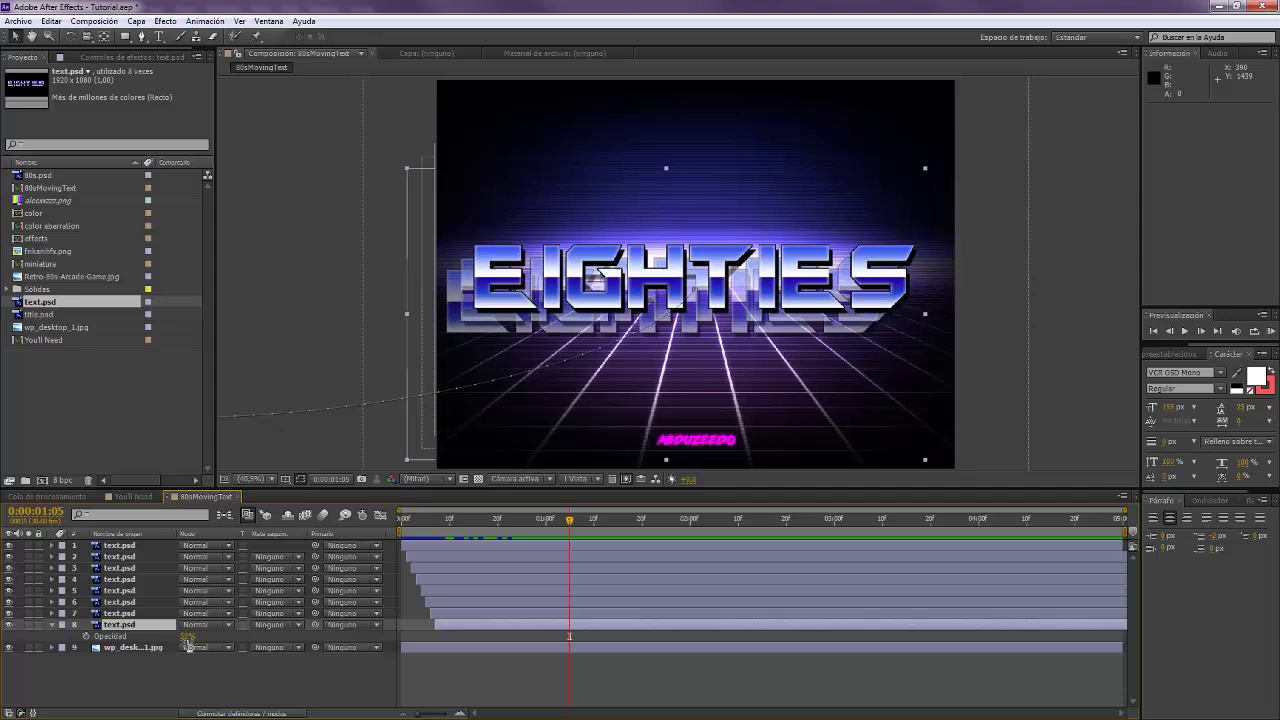